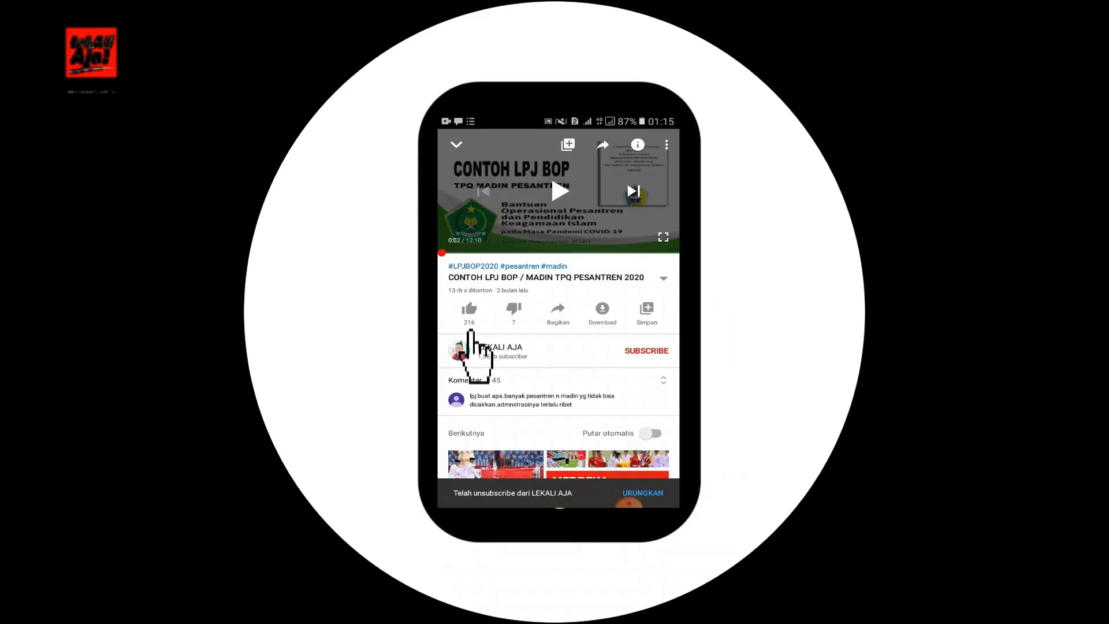
pyautogui.click(468, 307)
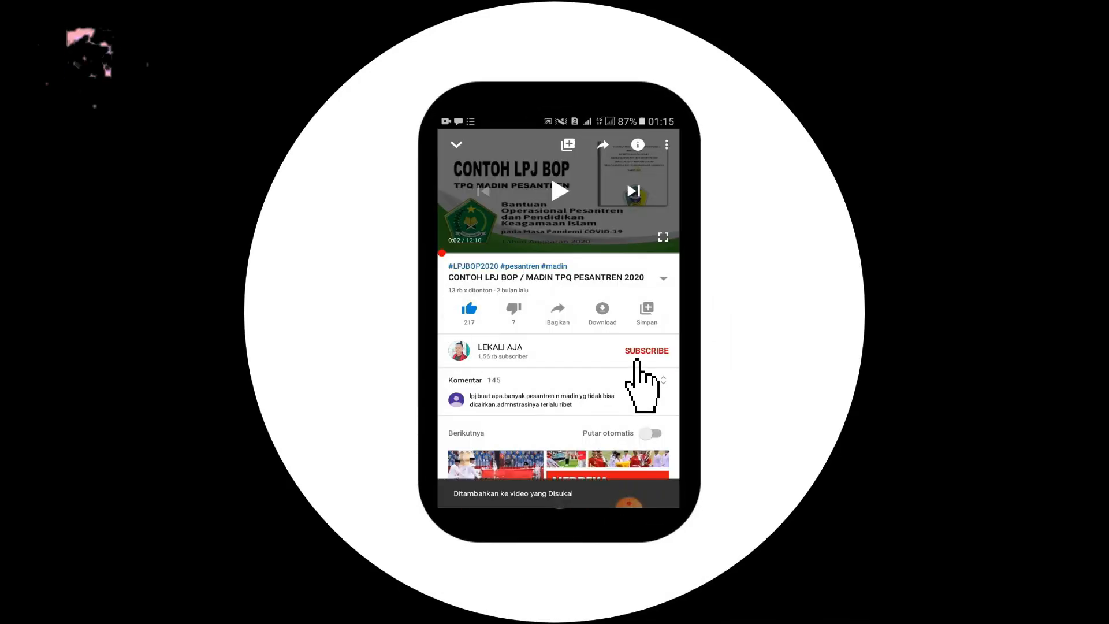
pyautogui.click(642, 351)
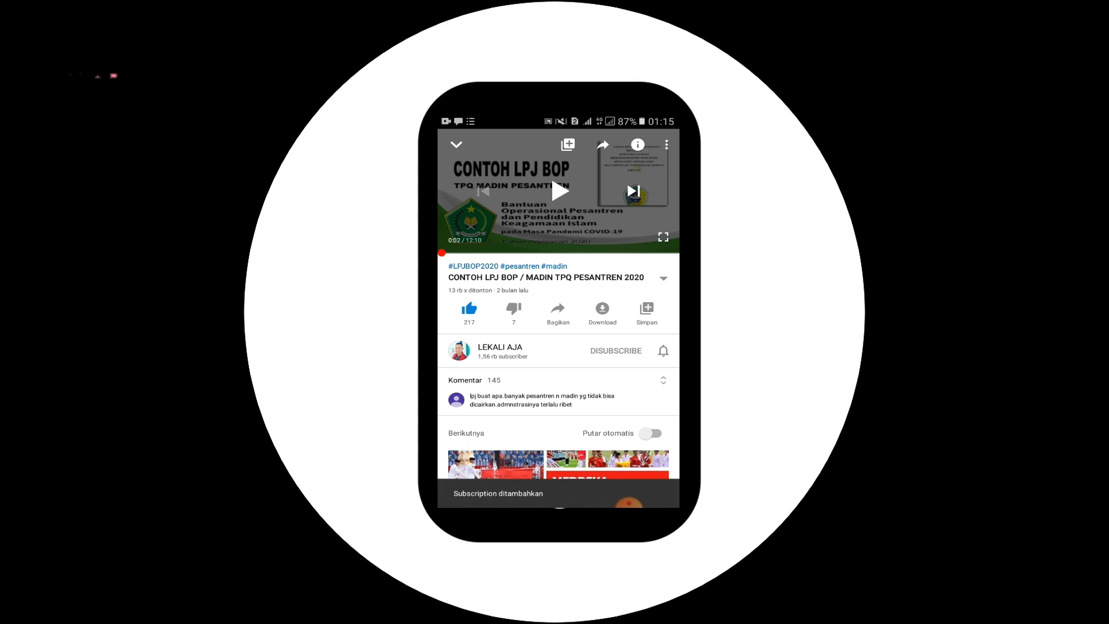
pyautogui.click(663, 351)
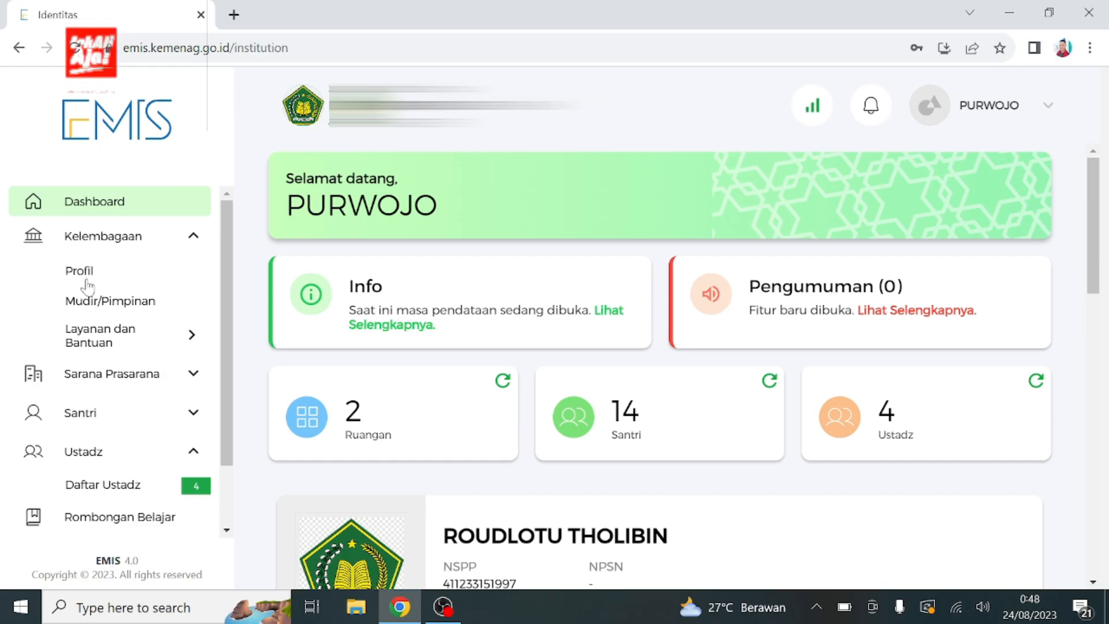
# Step: Open the Mudir/Pimpinan page and check the Nama Lengkap choices in its Tambah form, then close the form
pyautogui.click(86, 279)
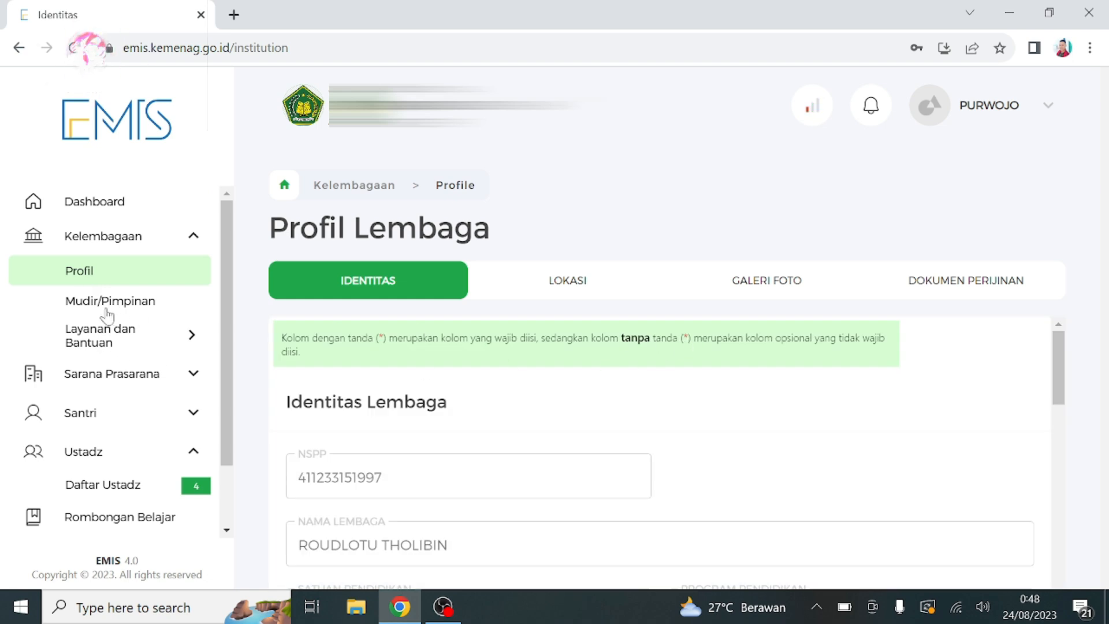
pyautogui.click(86, 302)
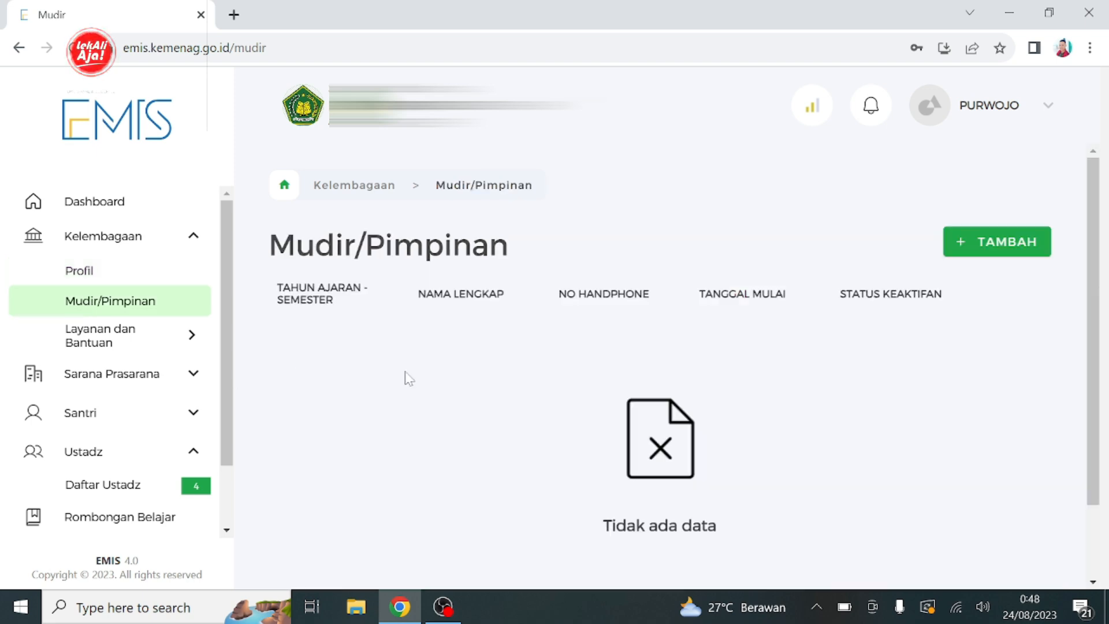
pyautogui.click(987, 247)
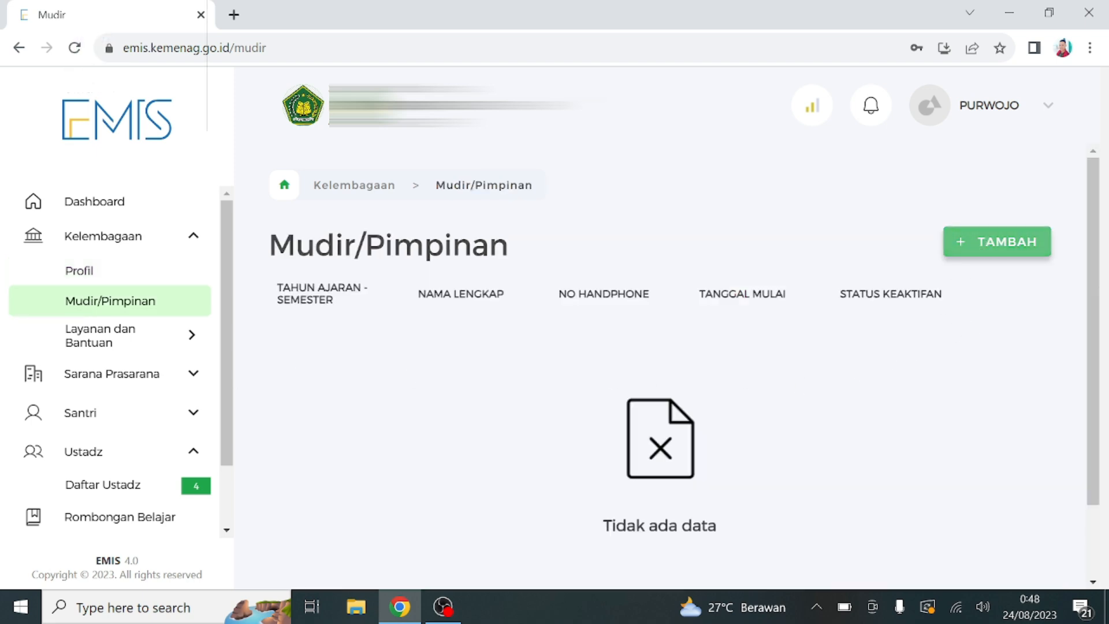
pyautogui.click(1050, 172)
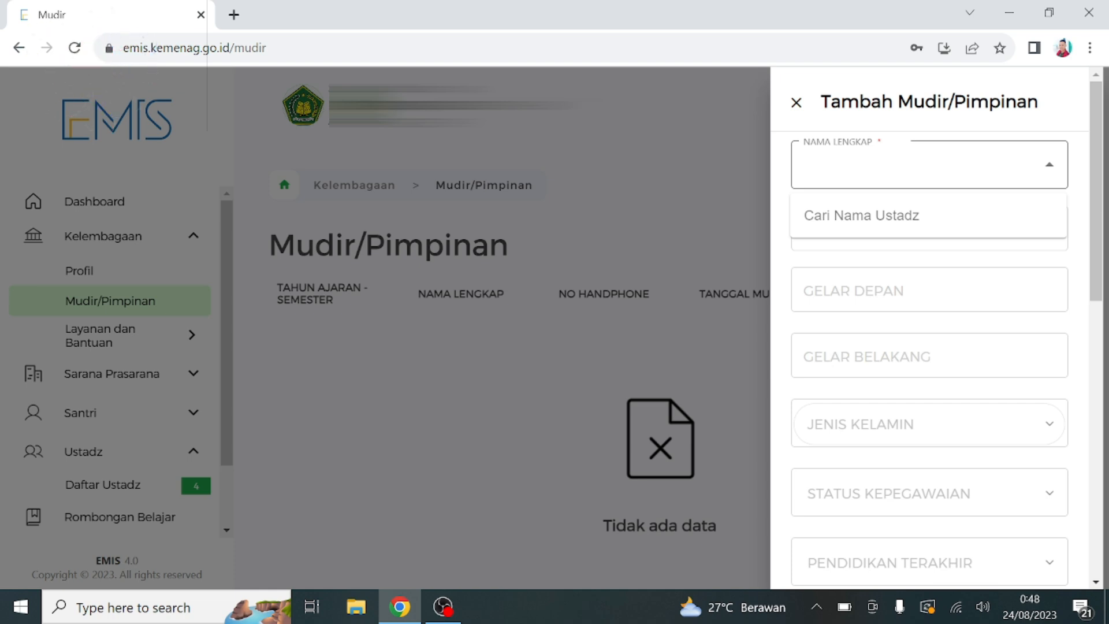
pyautogui.click(796, 103)
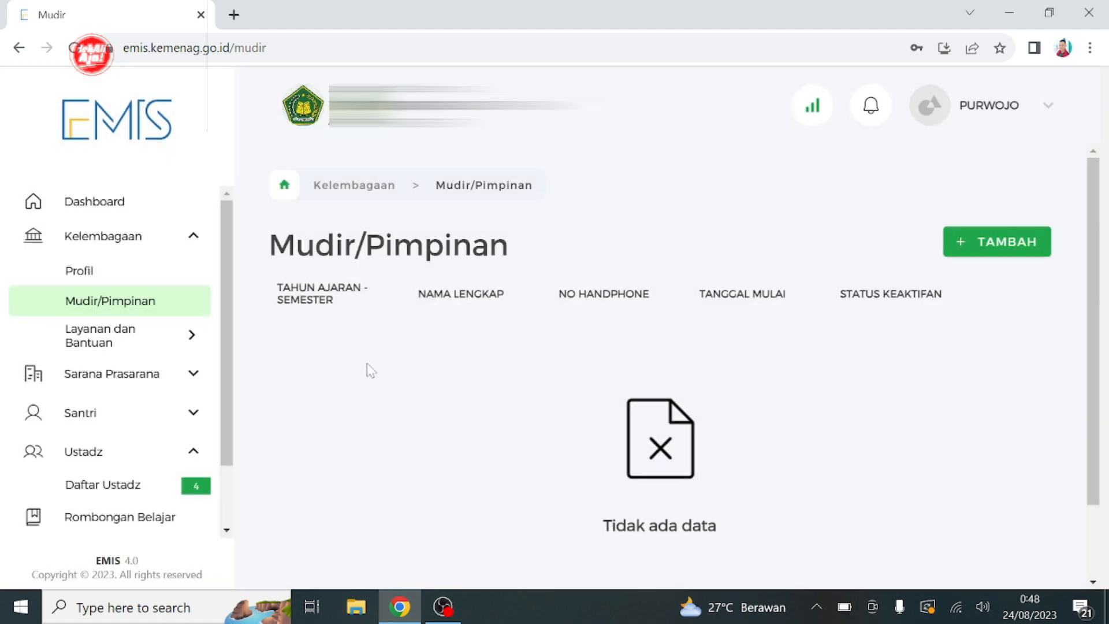
# Step: Try to find an ustadz by name for Nama Lengkap in a new Mudir/Pimpinan entry, and close the form
pyautogui.click(987, 246)
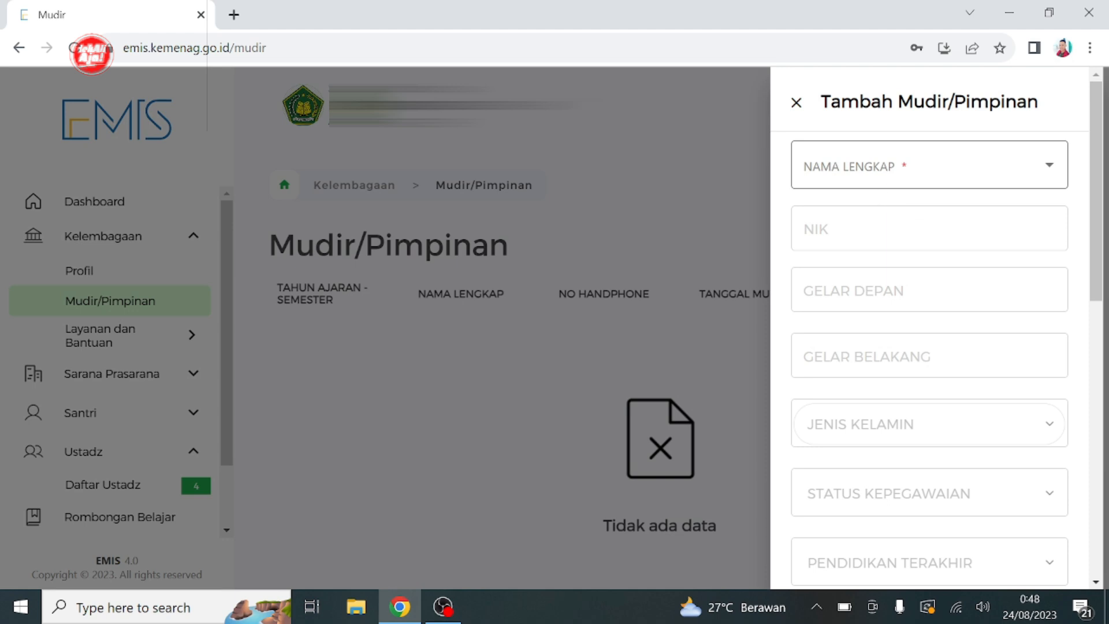
pyautogui.click(1047, 168)
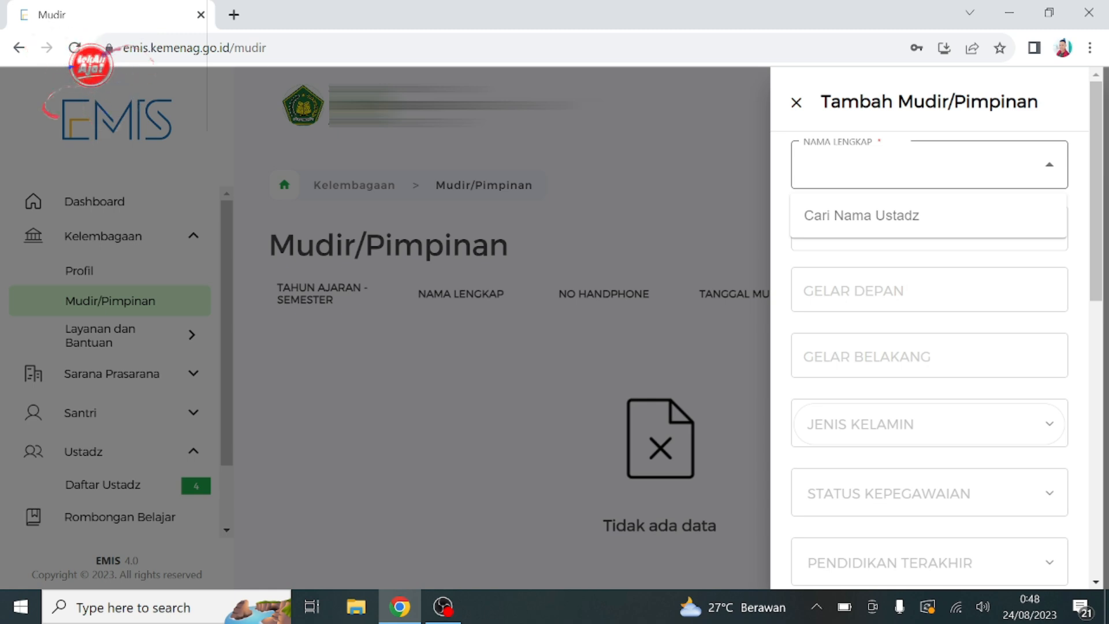
pyautogui.write('agus')
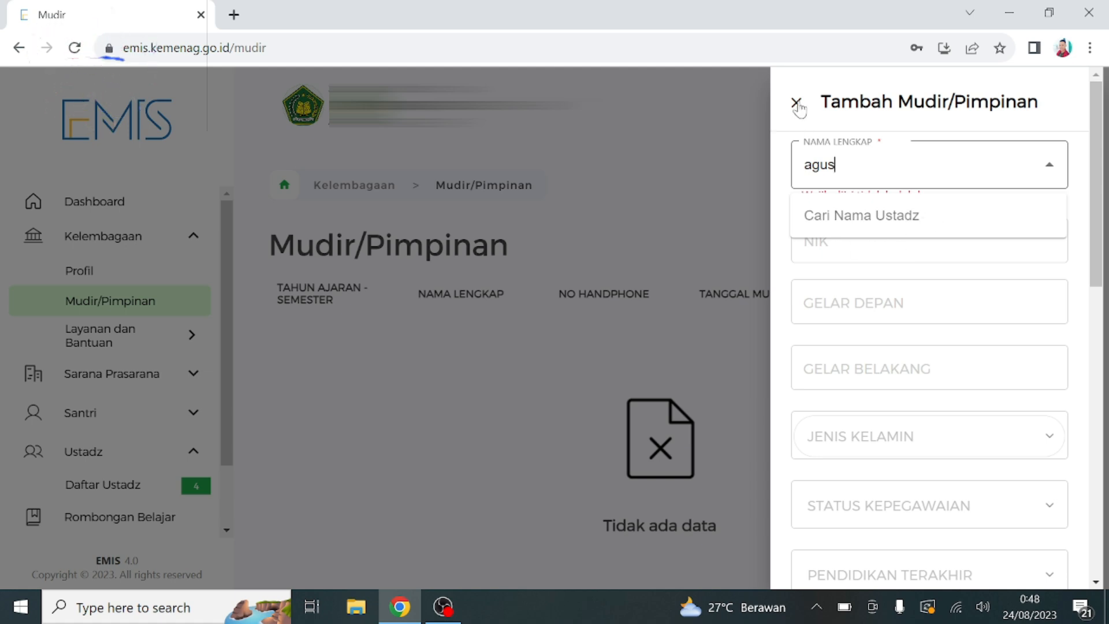
pyautogui.doubleClick(806, 164)
pyautogui.click(836, 164)
pyautogui.click(795, 104)
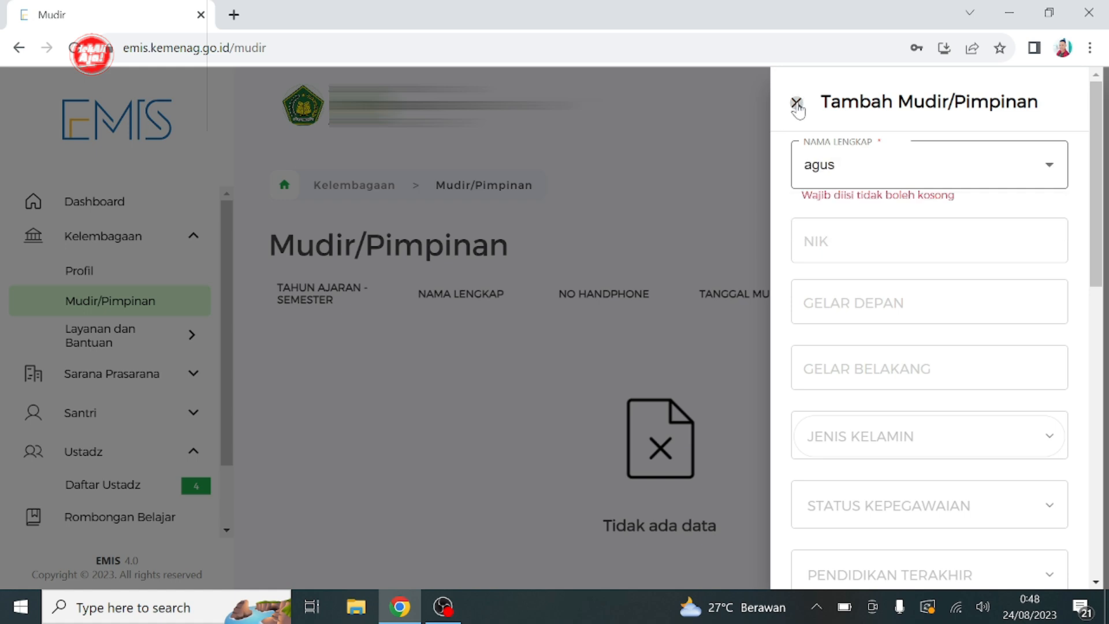
pyautogui.click(795, 104)
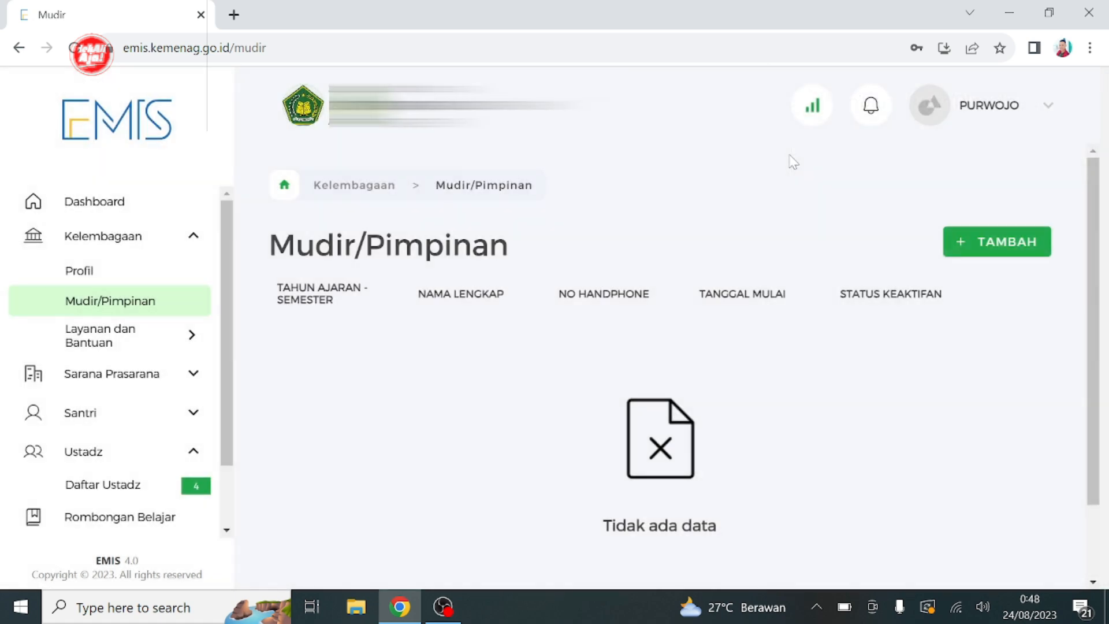
# Step: Open the Daftar Ustadz list and start adding a new ustadz
pyautogui.click(96, 456)
pyautogui.click(96, 455)
pyautogui.click(106, 486)
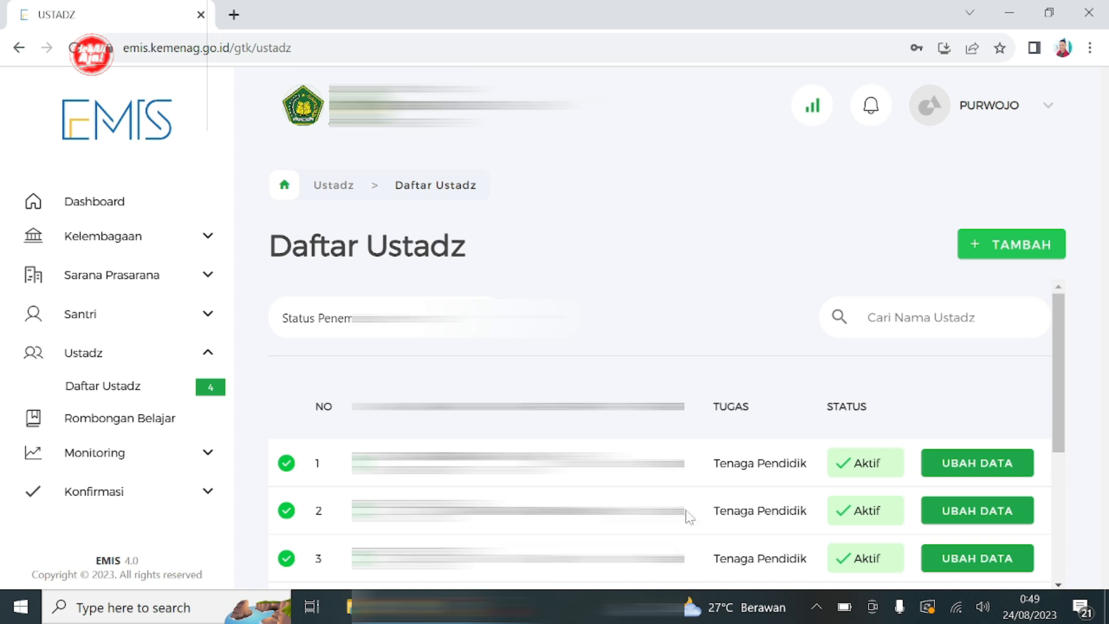
pyautogui.click(1026, 250)
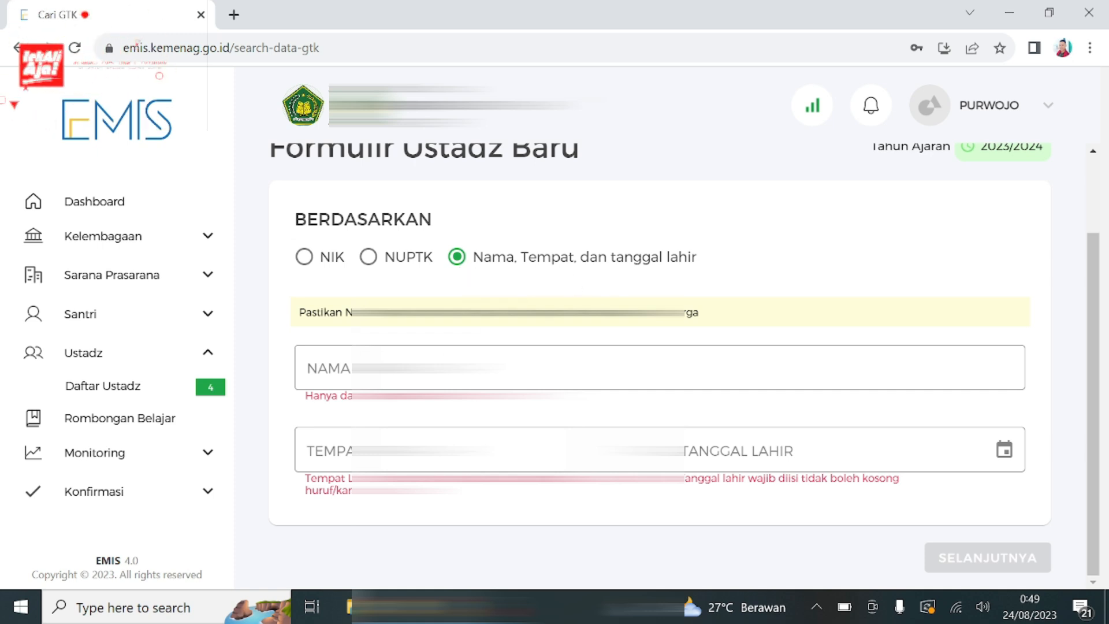
# Step: Switch the search basis for the new ustadz to NIK and go to the NIK field
pyautogui.click(462, 367)
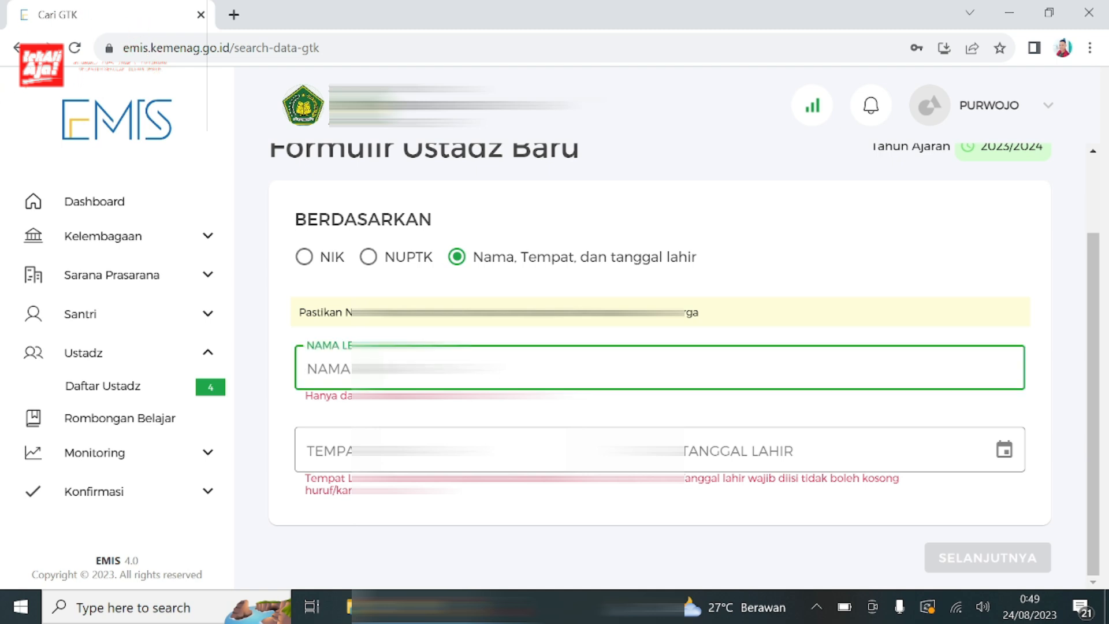
pyautogui.click(304, 256)
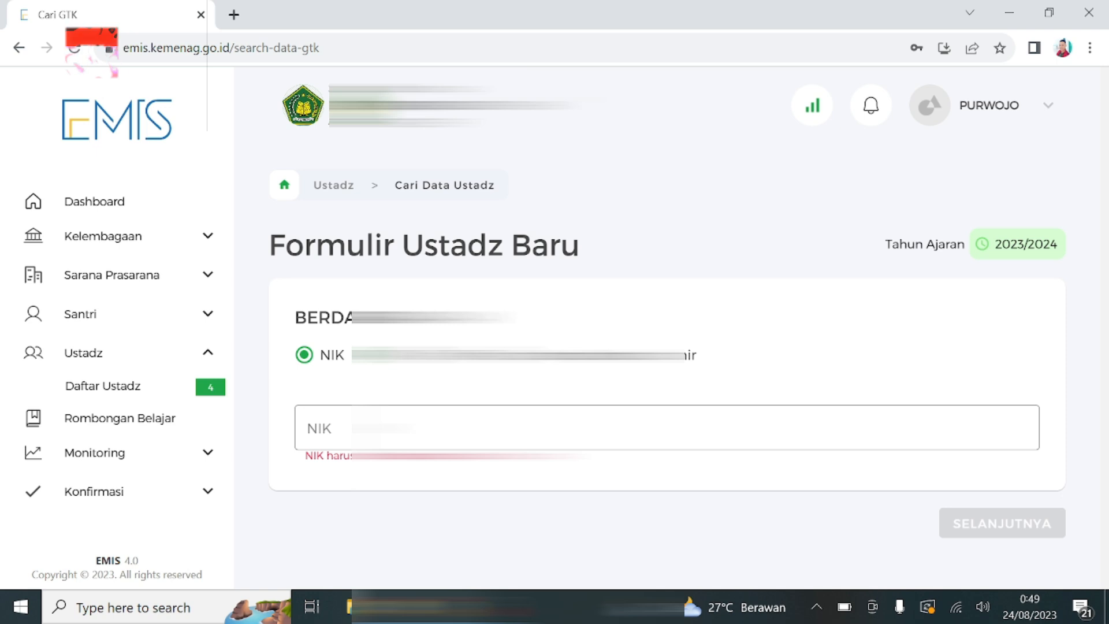
pyautogui.click(462, 428)
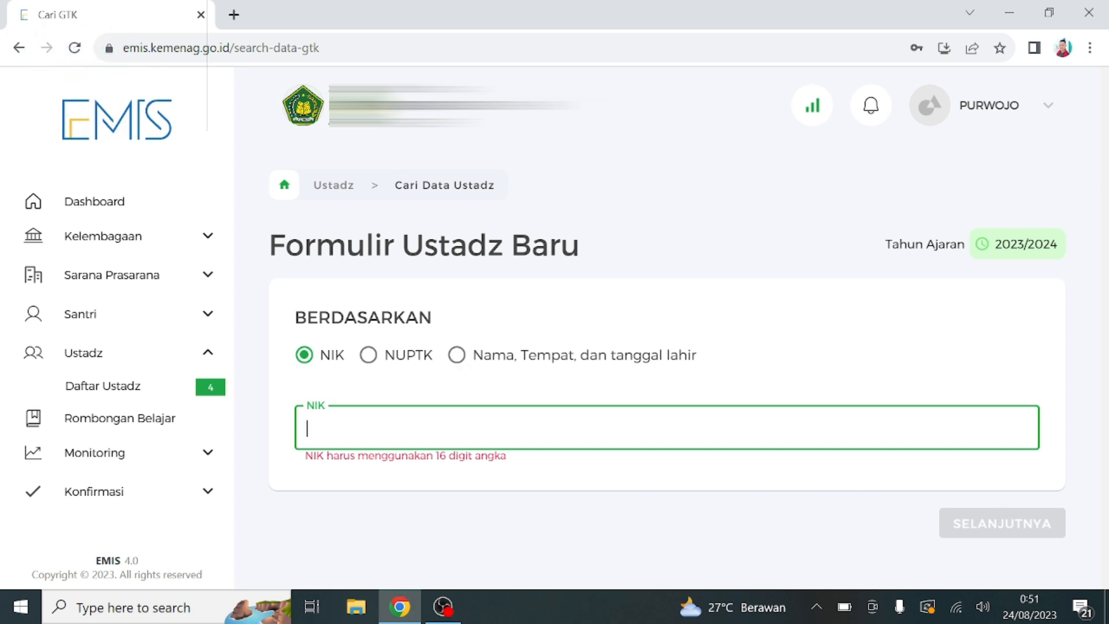
# Step: Base the search on Nama, Tempat, dan tanggal lahir and check its name, birthplace and birth date fields
pyautogui.click(456, 354)
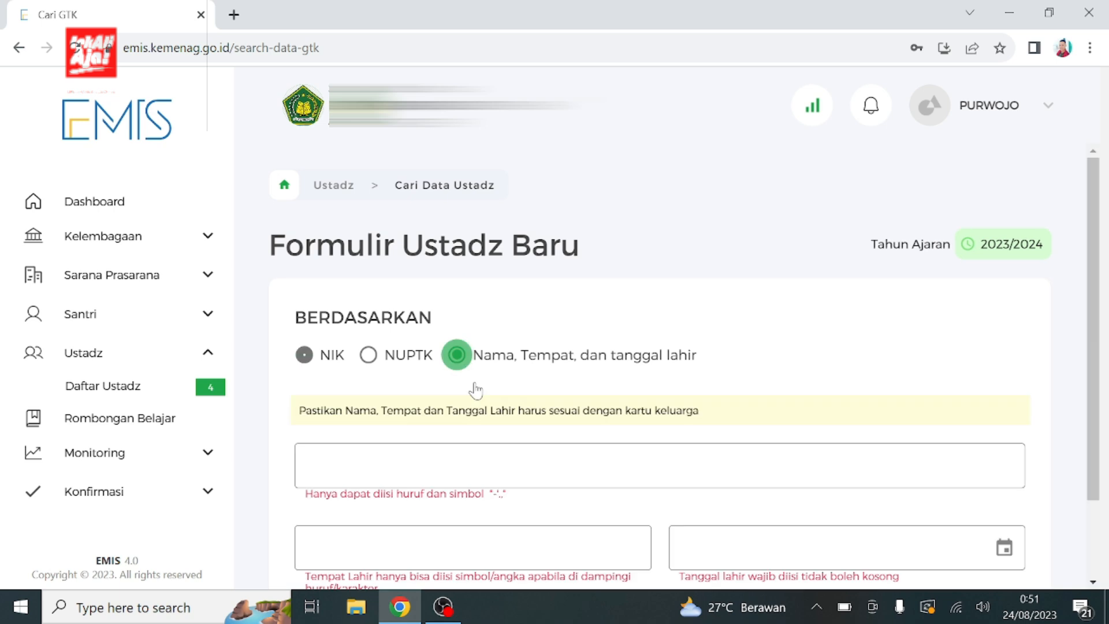
pyautogui.click(503, 454)
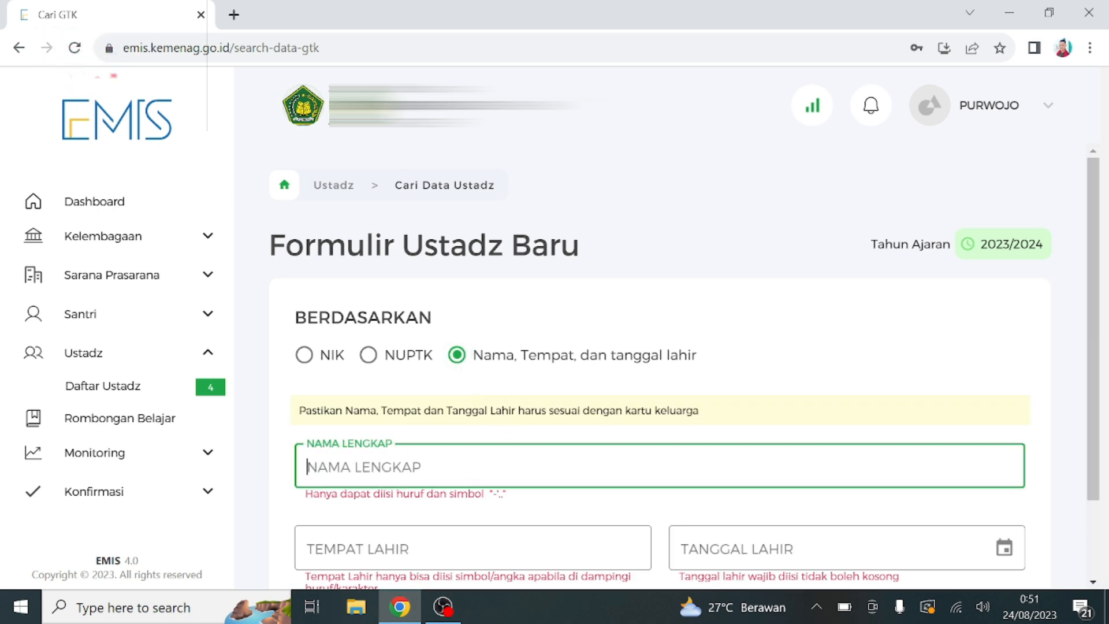
pyautogui.click(479, 547)
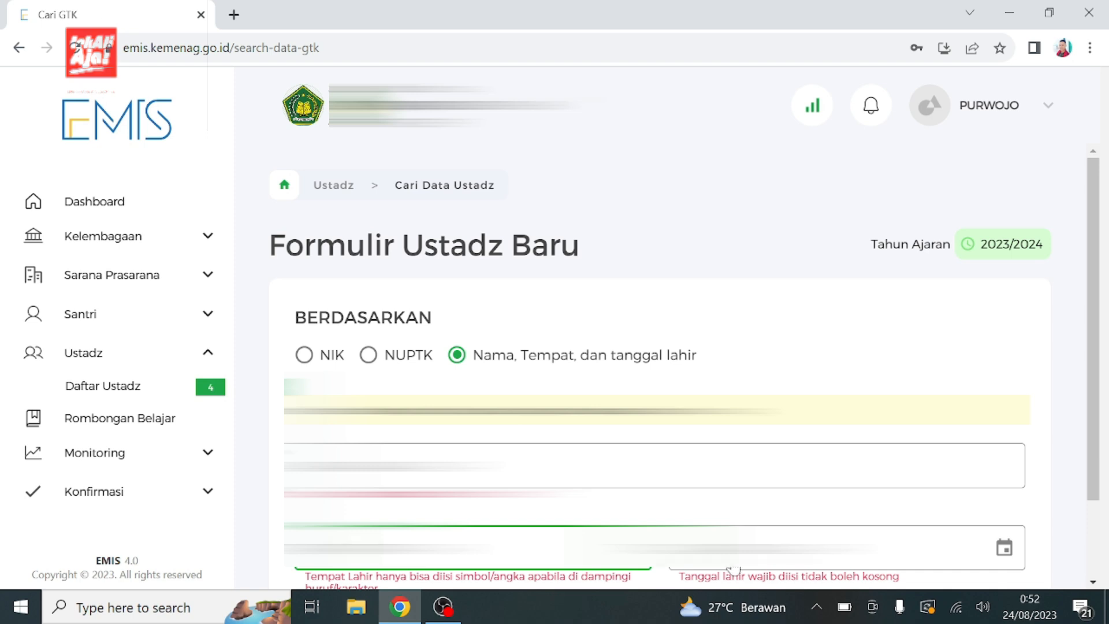
pyautogui.click(751, 565)
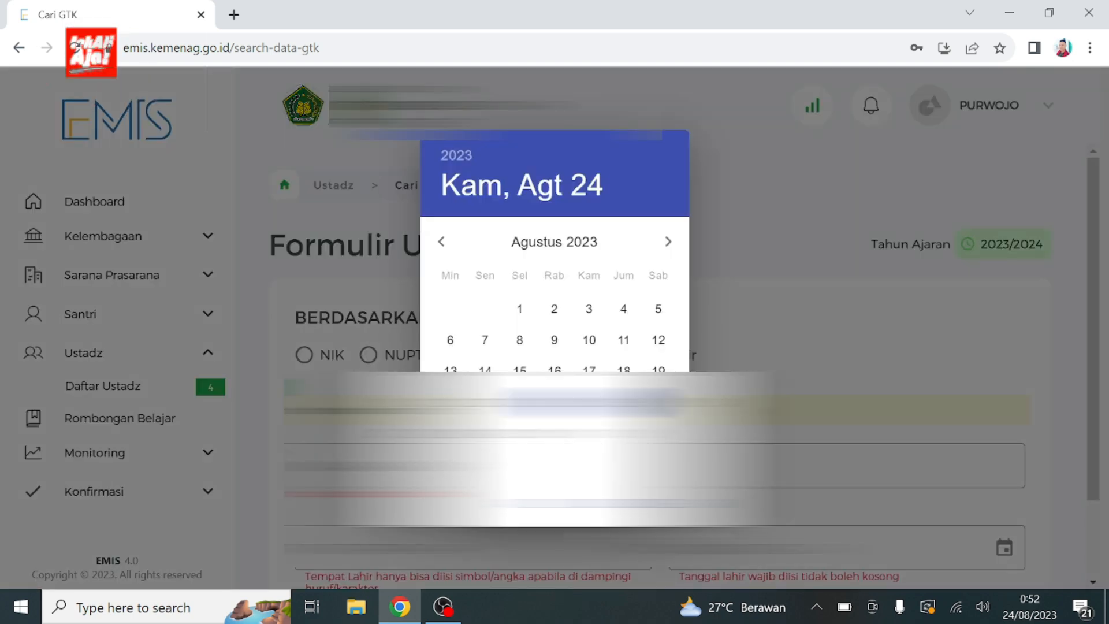
pyautogui.click(594, 504)
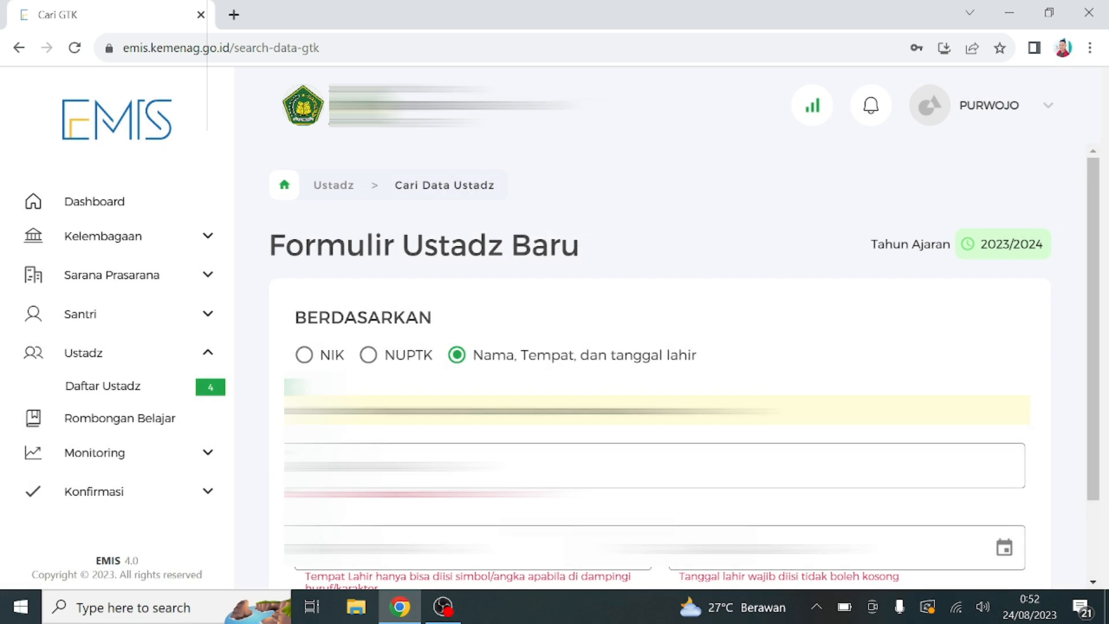
# Step: Enter the ustadz's full name, birthplace and date of birth, and proceed to the Tambah Ustadz form
pyautogui.click(370, 466)
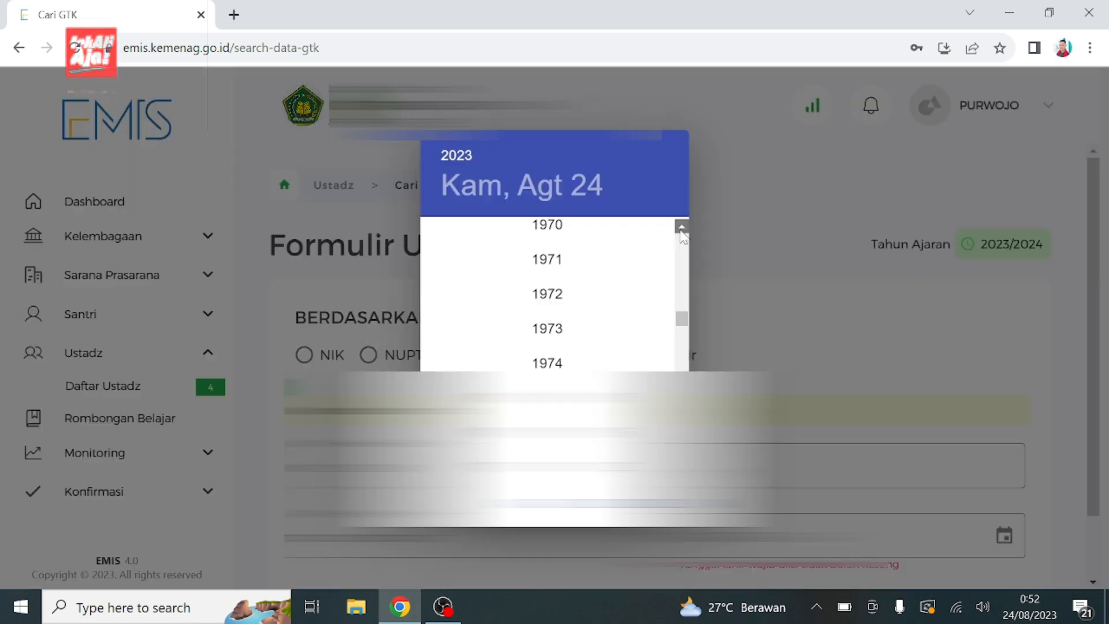
pyautogui.click(681, 228)
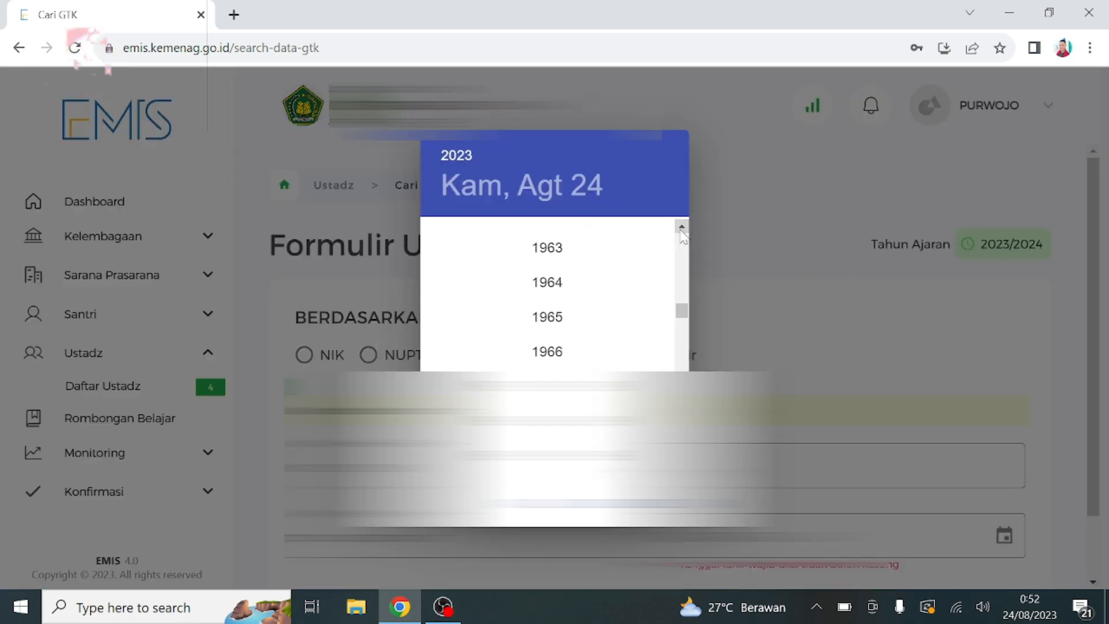
pyautogui.click(547, 455)
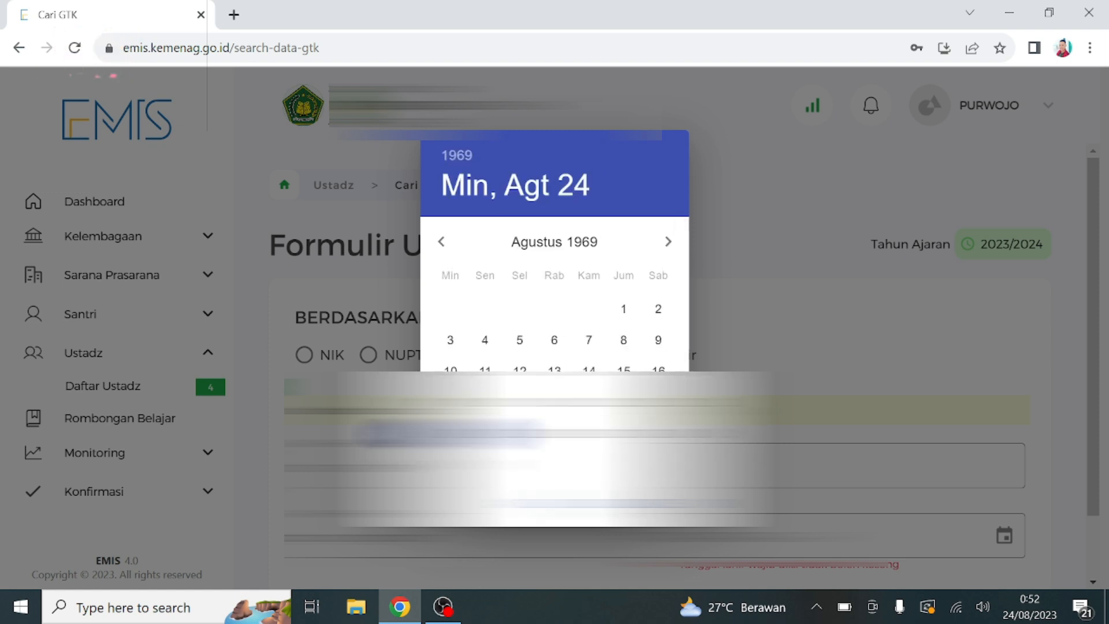
pyautogui.click(622, 348)
pyautogui.click(654, 504)
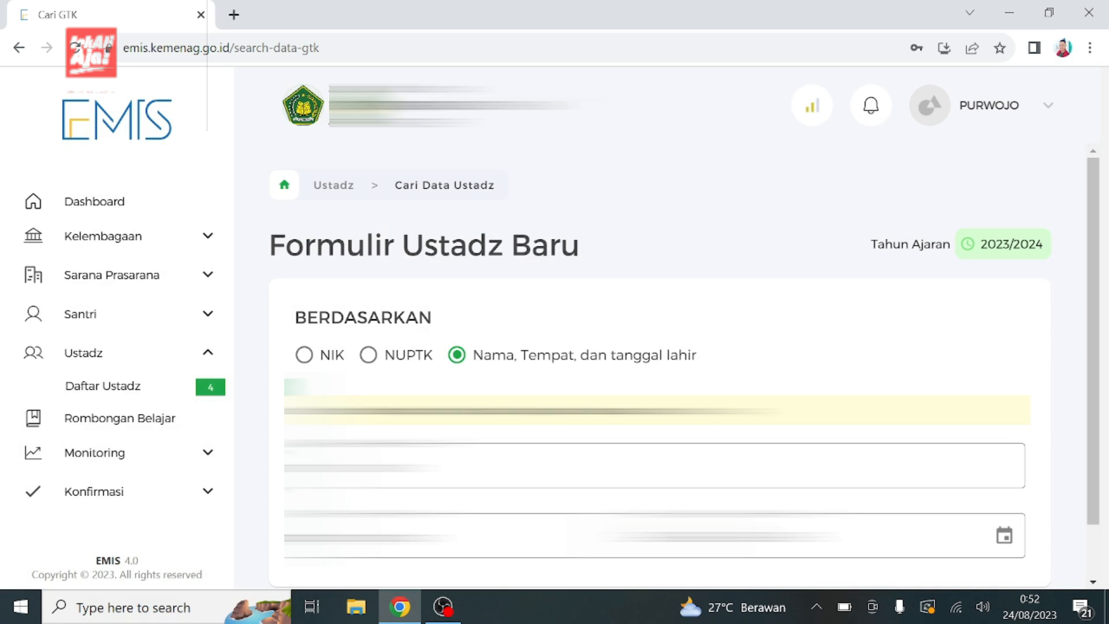
pyautogui.moveTo(1094, 386); pyautogui.dragTo(1092, 452)
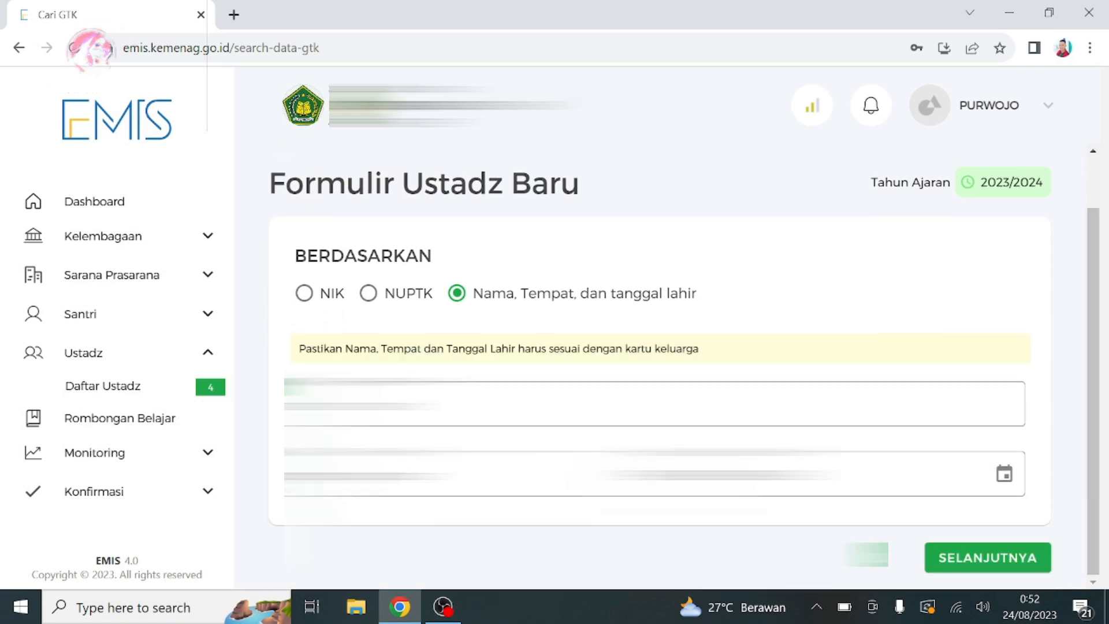
pyautogui.click(960, 563)
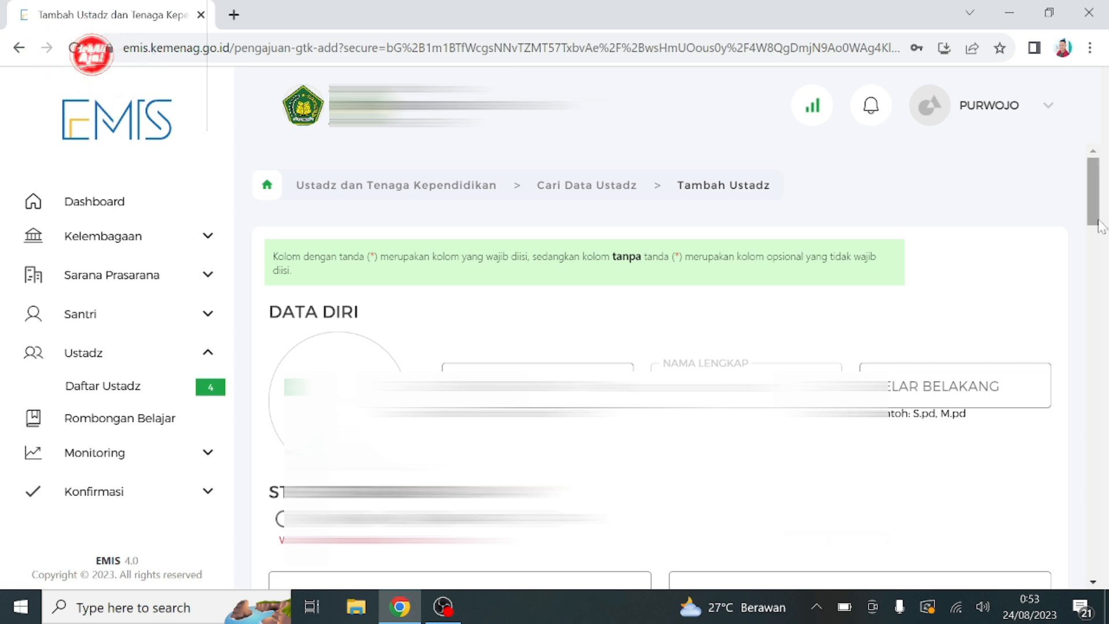
# Step: Examine the Tambah Ustadz form's personal data fields down to Pendidikan Terakhir and Prodi Terakhir
pyautogui.moveTo(1100, 212); pyautogui.dragTo(1106, 270)
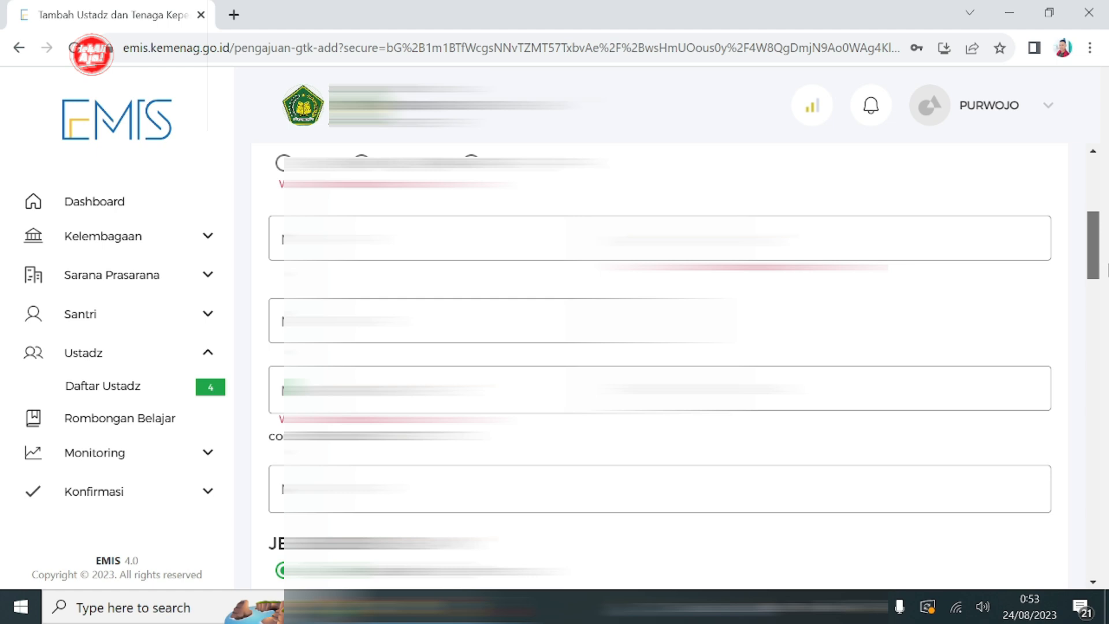
pyautogui.moveTo(1107, 270); pyautogui.dragTo(1107, 273)
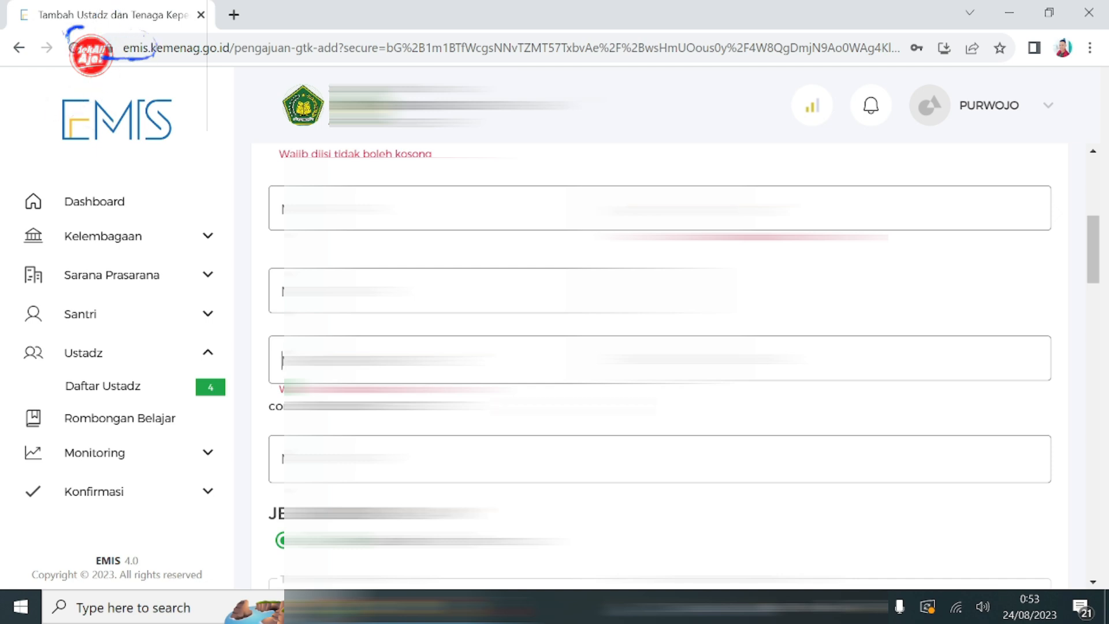
pyautogui.scroll(-4, 1097, 276)
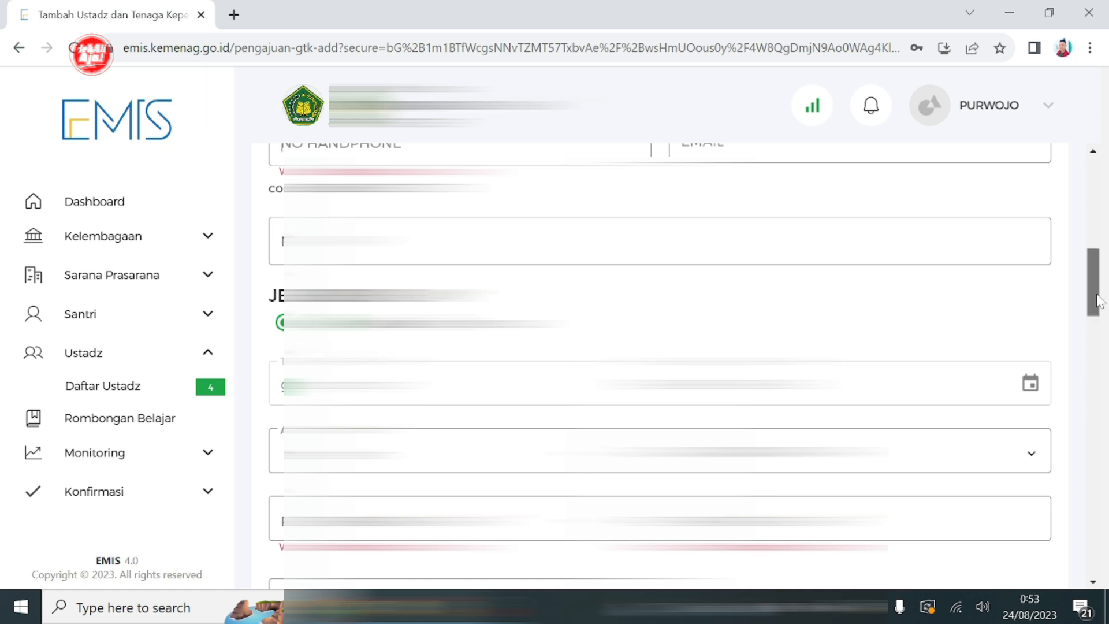
pyautogui.scroll(-5, 1101, 312)
pyautogui.scroll(-1, 1103, 344)
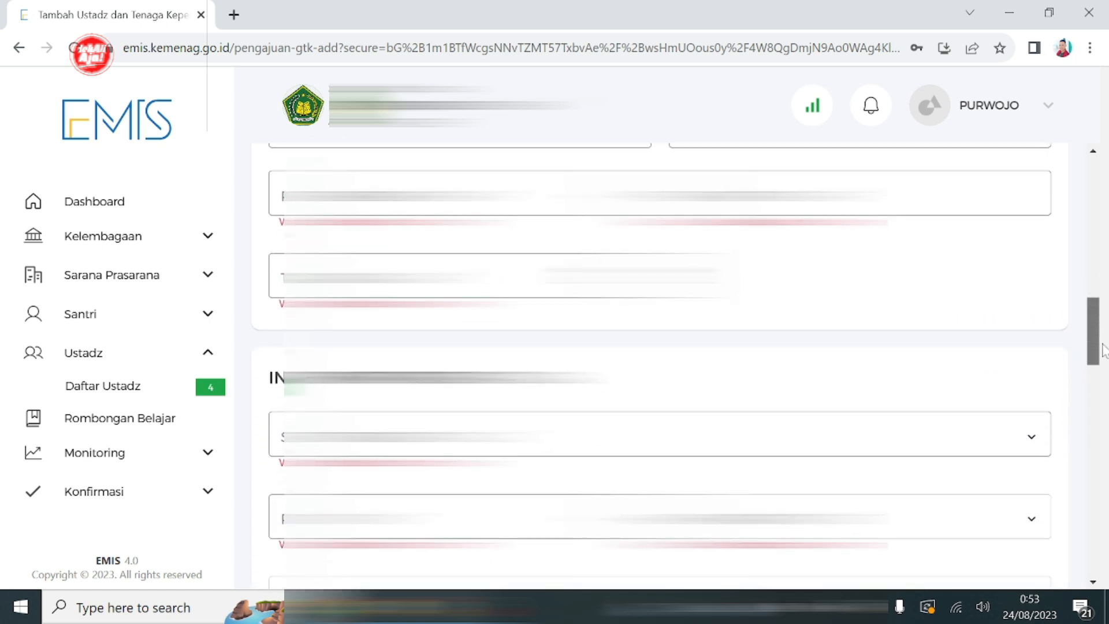
pyautogui.click(459, 194)
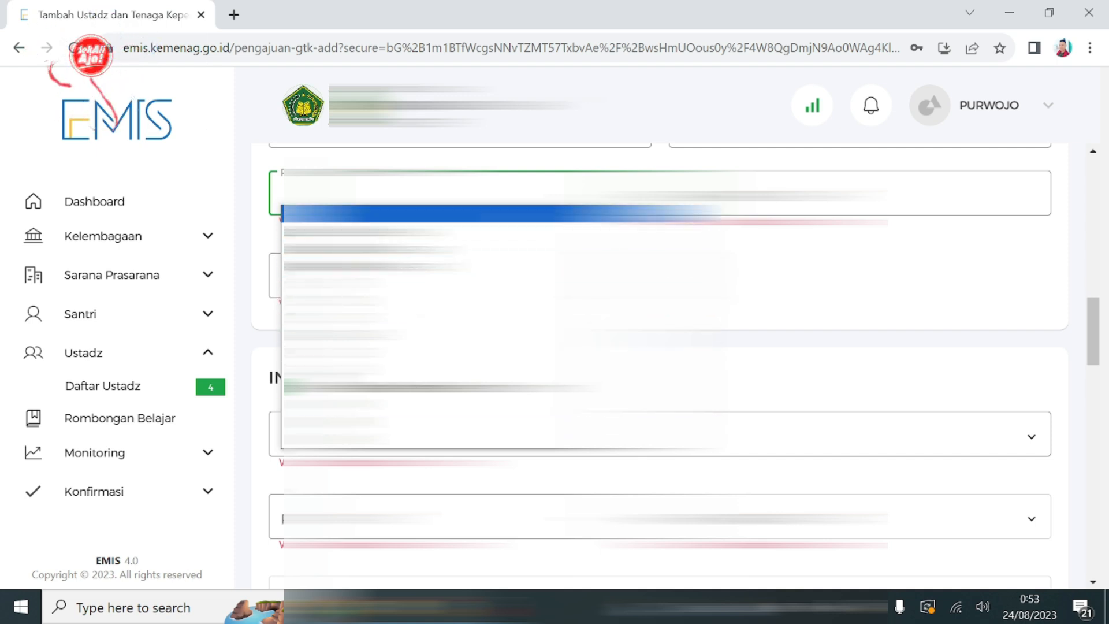
pyautogui.click(600, 195)
pyautogui.click(833, 212)
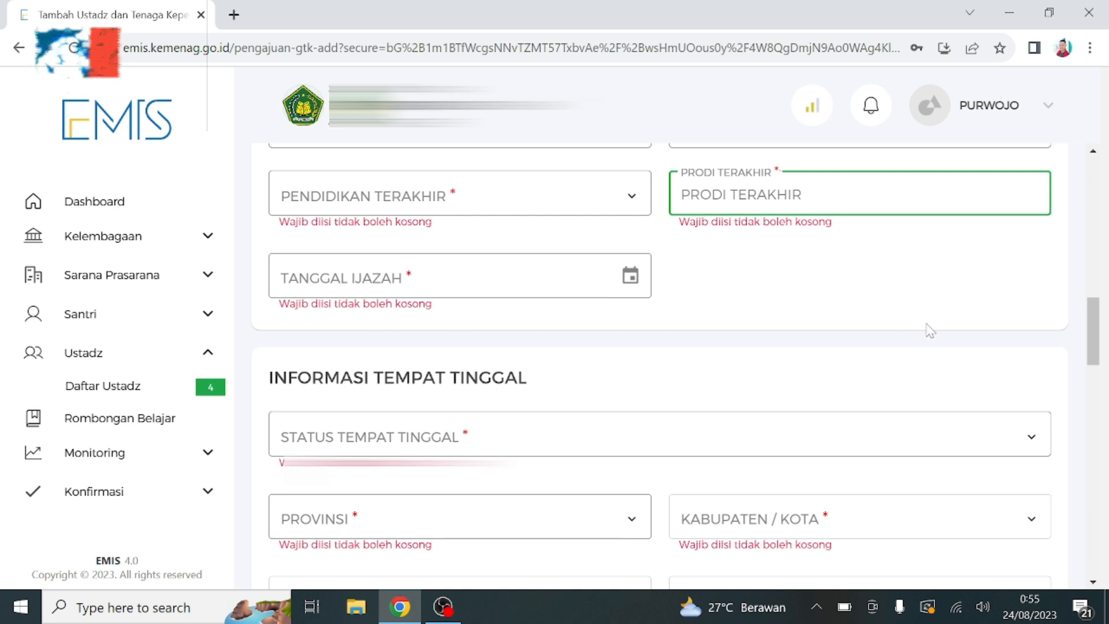
# Step: Examine the Informasi Tempat Tinggal fields, including Alamat, Kode Pos, Transportasi ke Pontren, Jarak Tempat Tinggal-Pontren and Waktu Tempuh
pyautogui.moveTo(1089, 327); pyautogui.dragTo(1093, 356)
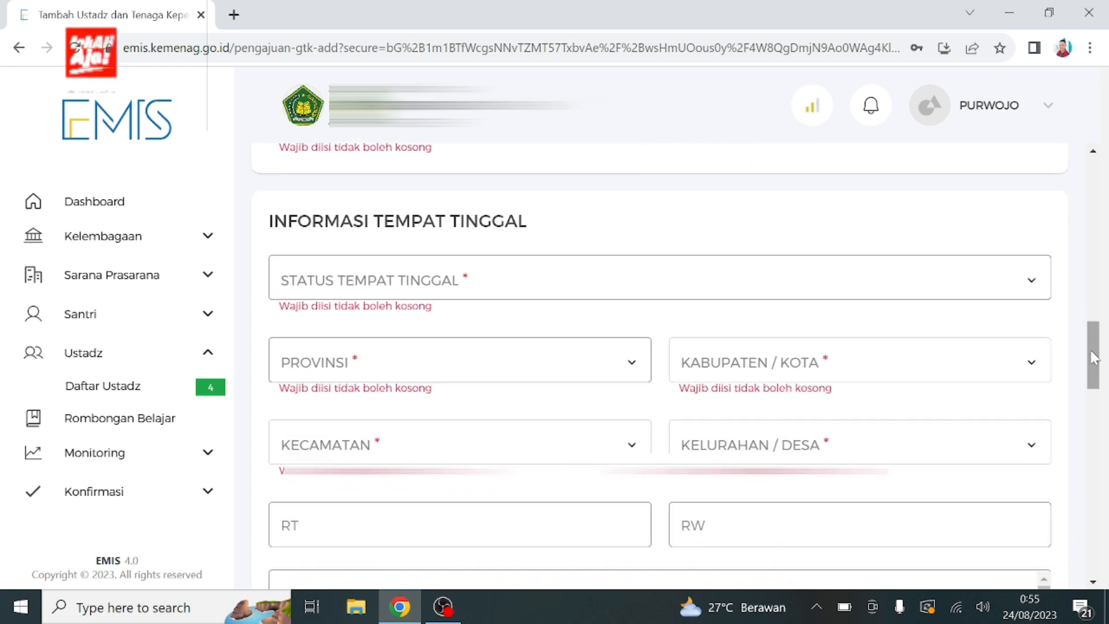
pyautogui.moveTo(1099, 384); pyautogui.dragTo(1100, 440)
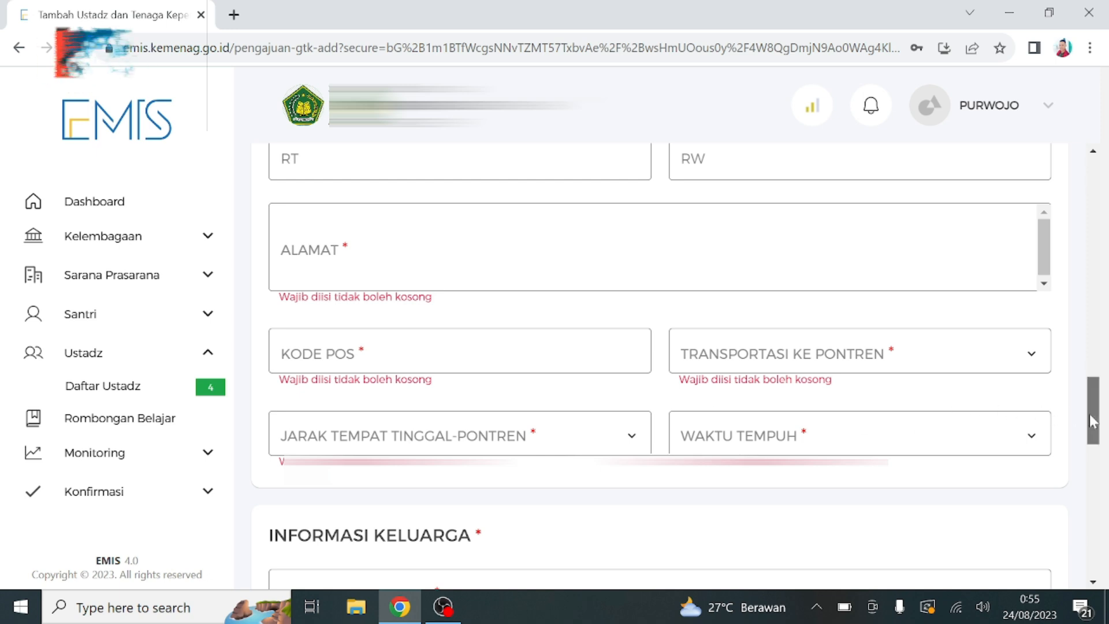
pyautogui.moveTo(1089, 414); pyautogui.dragTo(1091, 419)
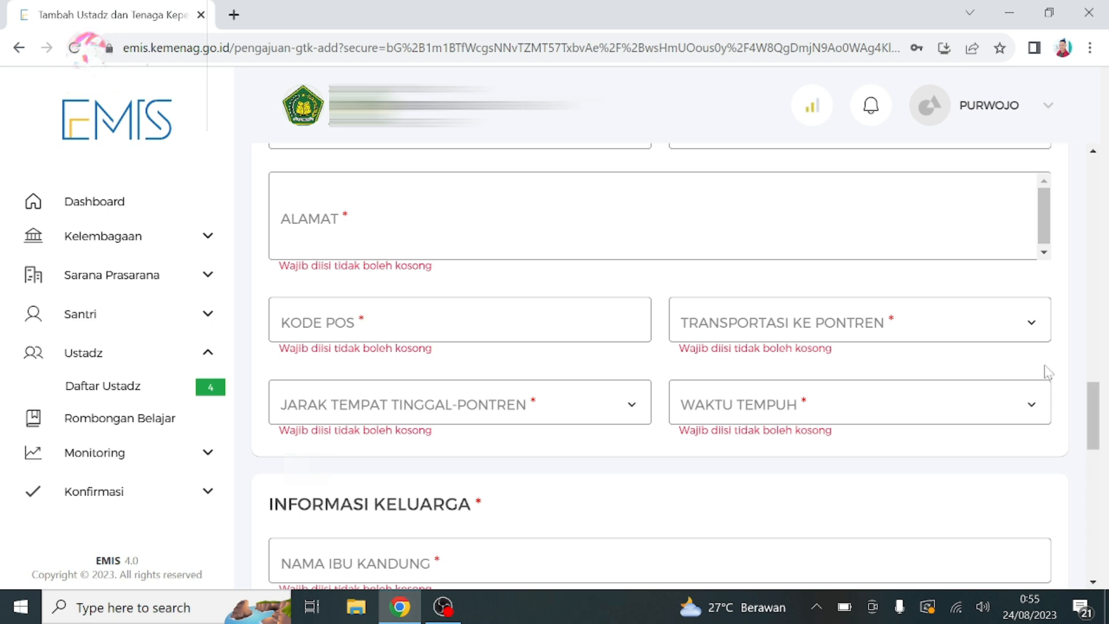
pyautogui.click(1031, 331)
pyautogui.click(1031, 339)
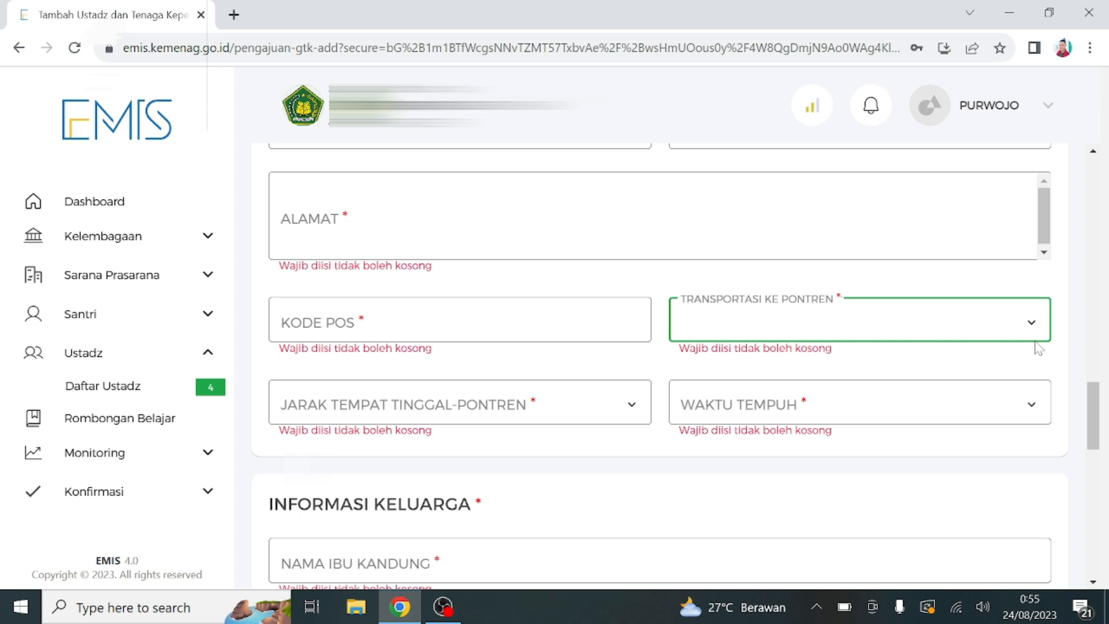
pyautogui.moveTo(1089, 413); pyautogui.dragTo(1095, 417)
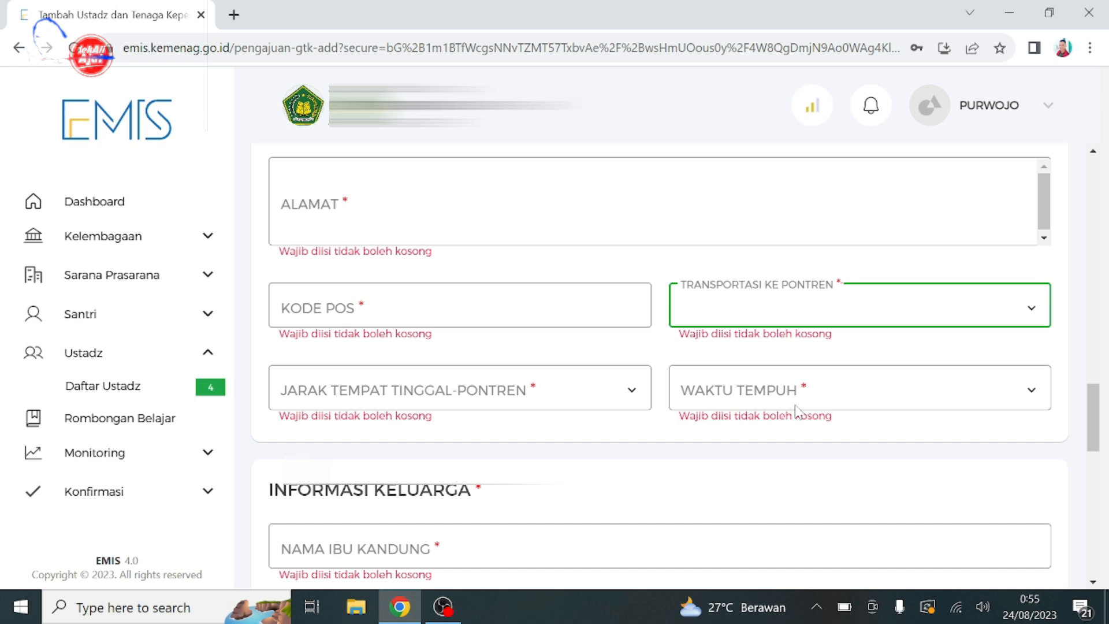
pyautogui.click(631, 390)
pyautogui.click(634, 393)
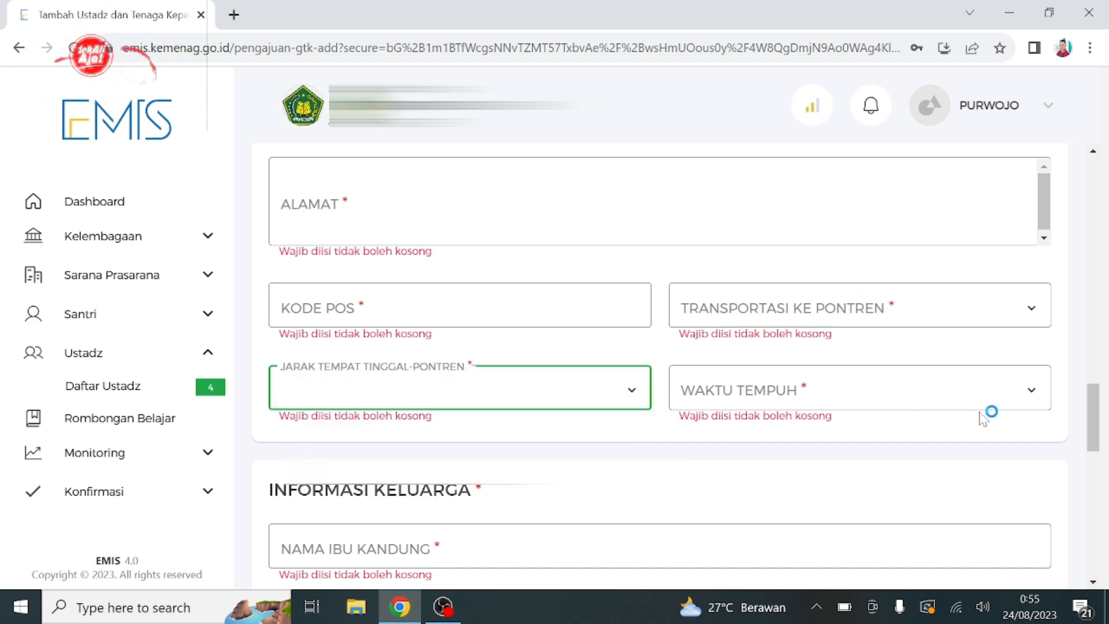
pyautogui.click(1039, 396)
pyautogui.click(1039, 396)
# Step: Check Nama Ibu Kandung and compare the family fields offered for marital status Kawin and Belum Kawin
pyautogui.moveTo(1092, 420); pyautogui.dragTo(1090, 452)
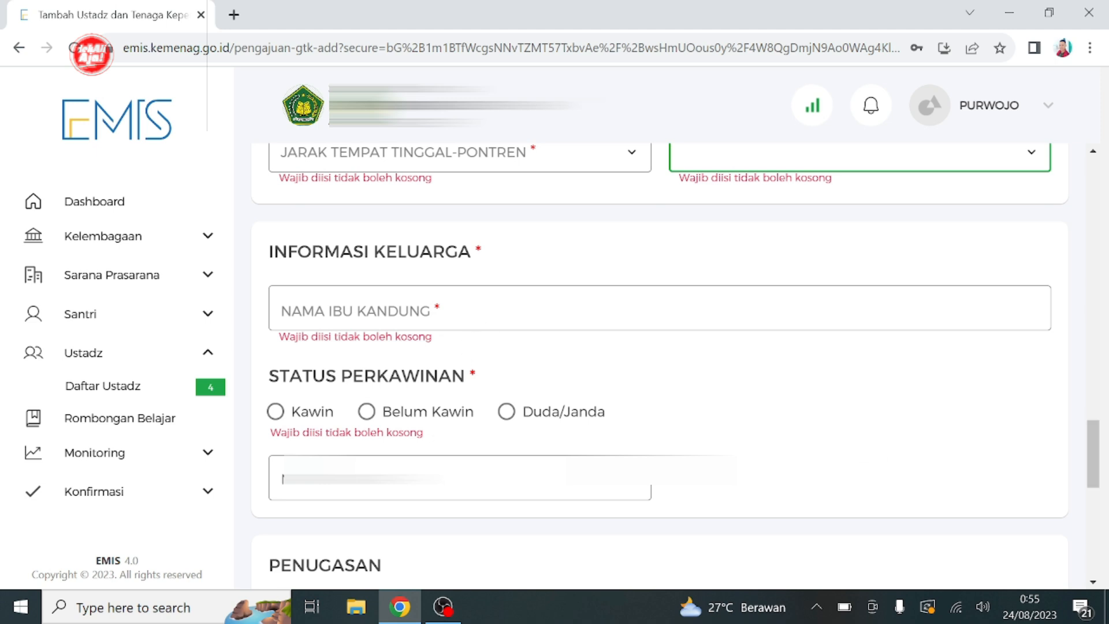
pyautogui.click(405, 309)
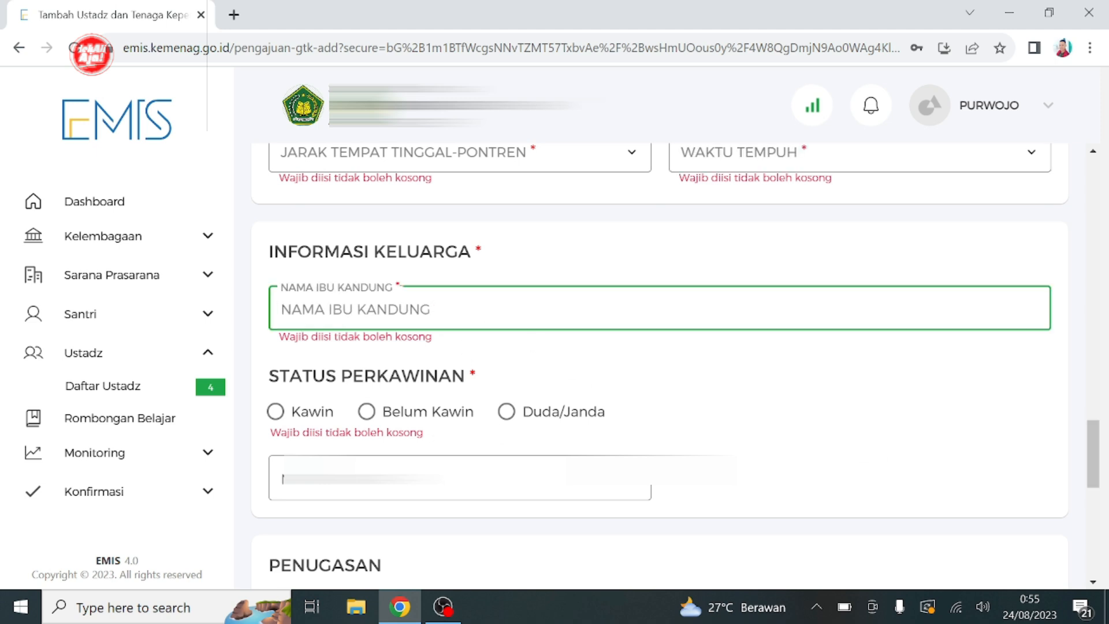
pyautogui.click(275, 413)
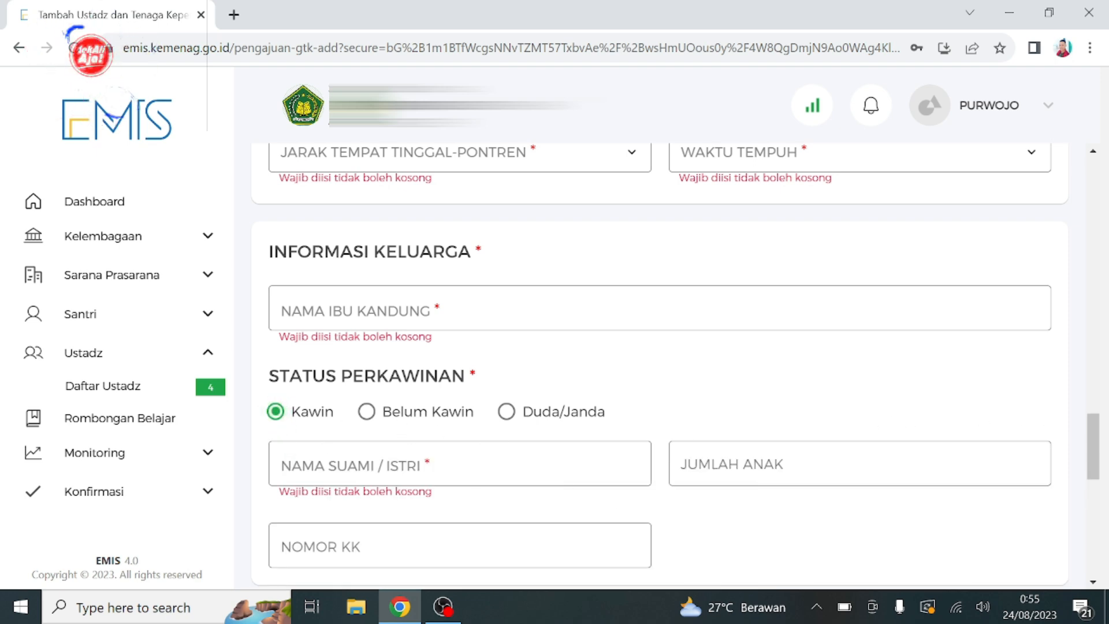
pyautogui.click(364, 411)
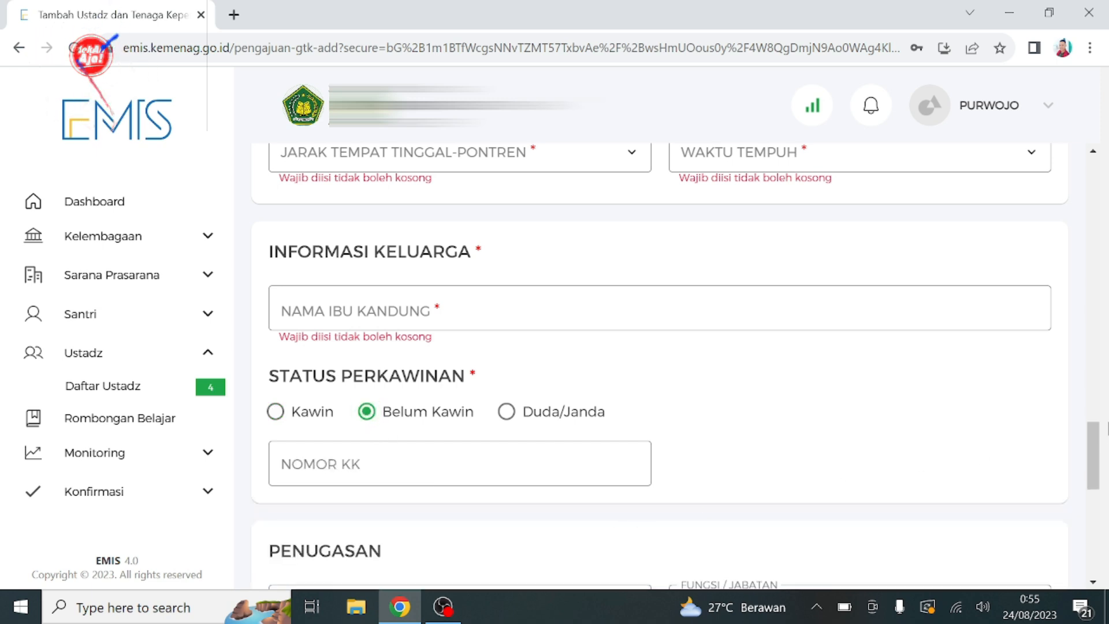
# Step: Check the Tanggal Efektif and TMT Ustadz / Tanggal SK PTK date pickers under Penugasan without choosing a date
pyautogui.scroll(-3, 1099, 456)
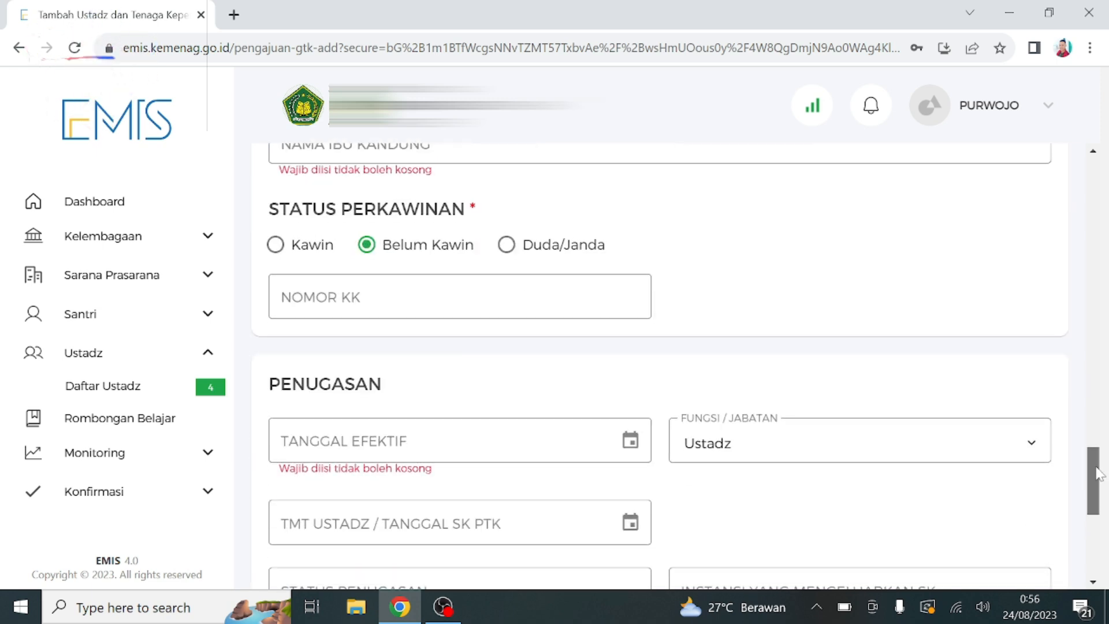
pyautogui.scroll(-1, 1099, 473)
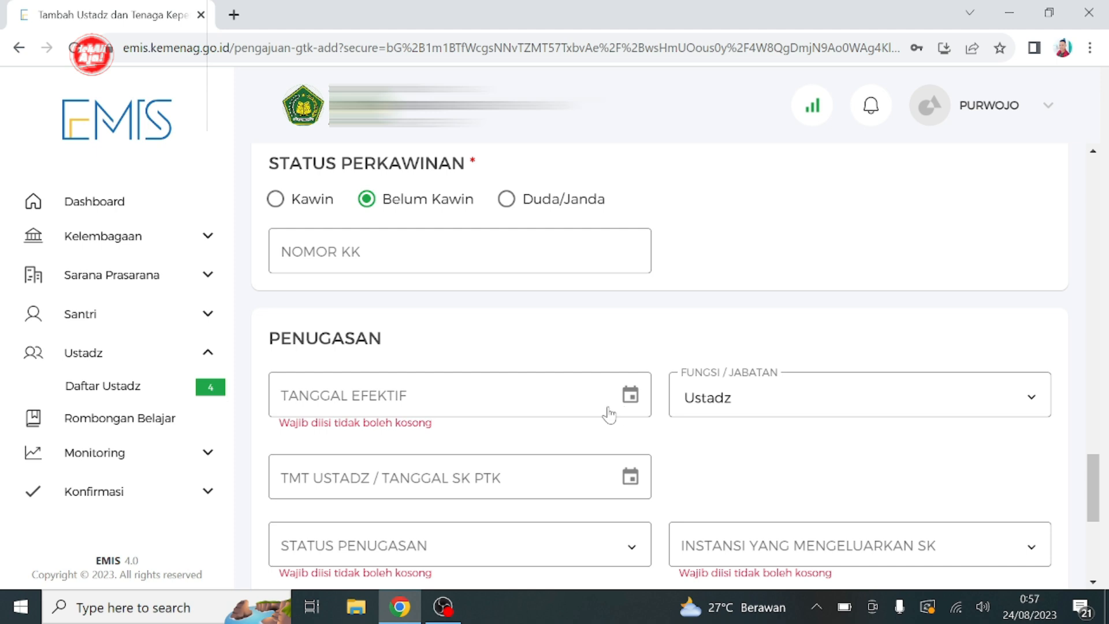
pyautogui.click(431, 404)
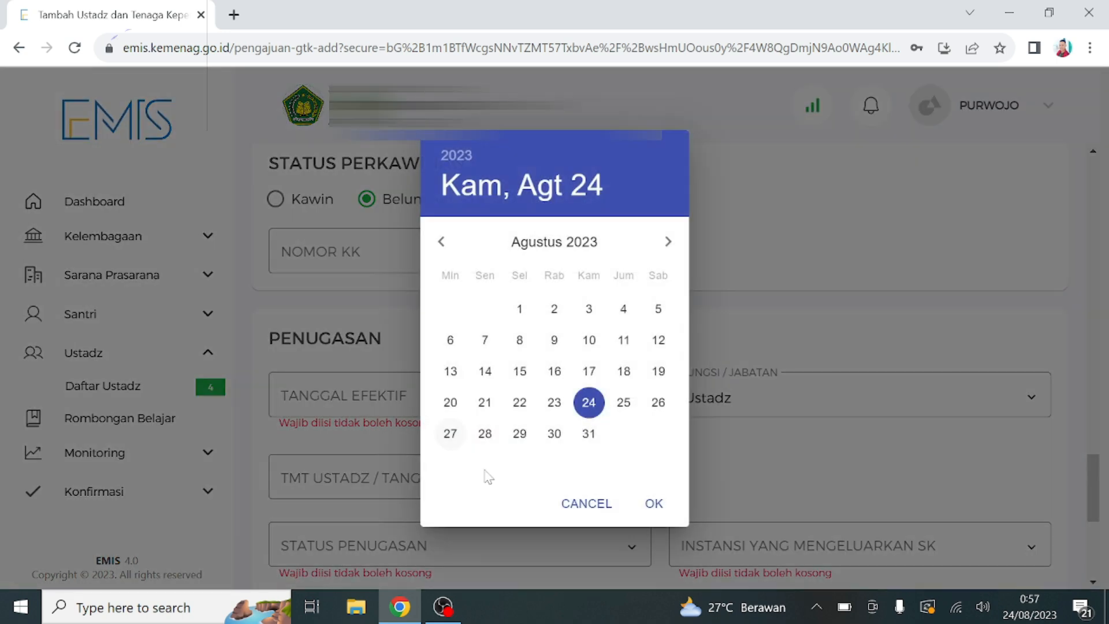
pyautogui.click(606, 508)
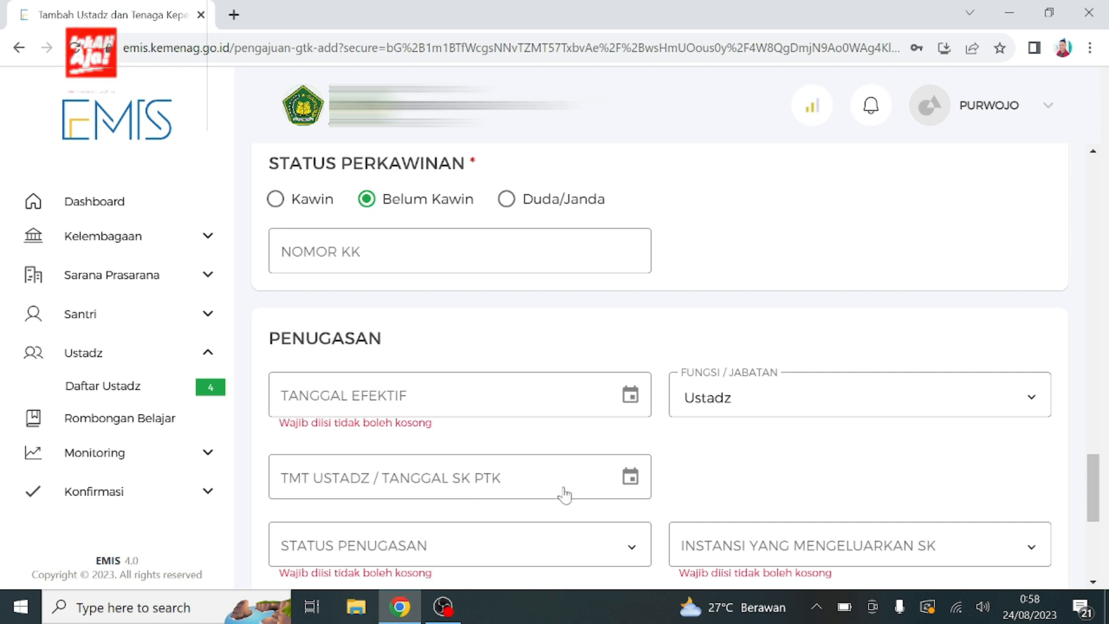
pyautogui.click(629, 478)
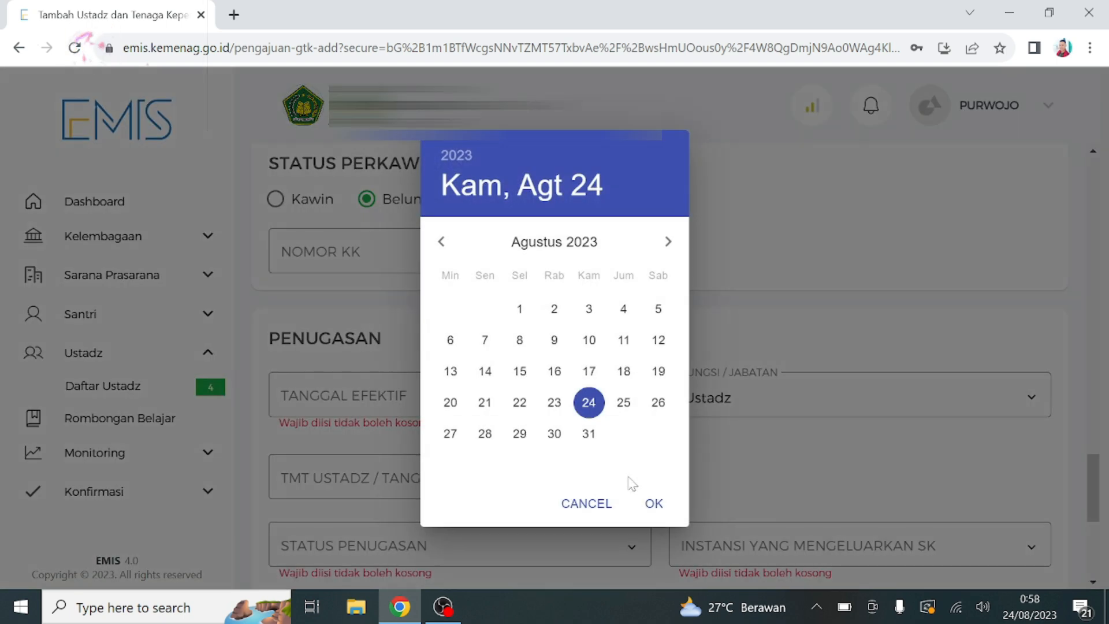
pyautogui.click(585, 505)
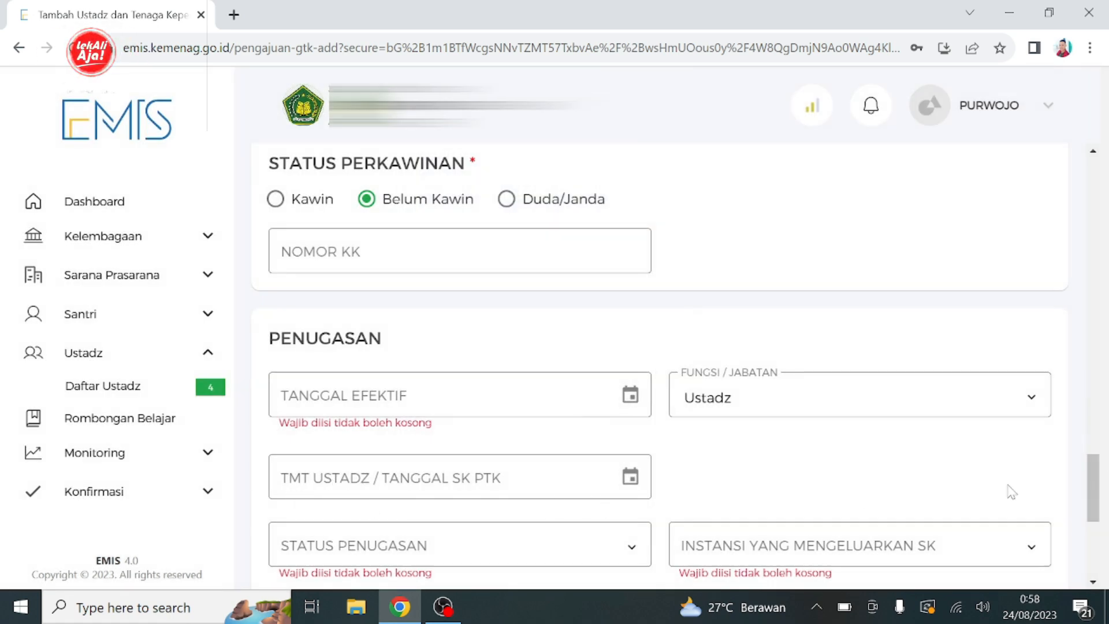
# Step: Check the options offered for Status Penugasan, leaving the field empty
pyautogui.moveTo(1092, 485); pyautogui.dragTo(1097, 517)
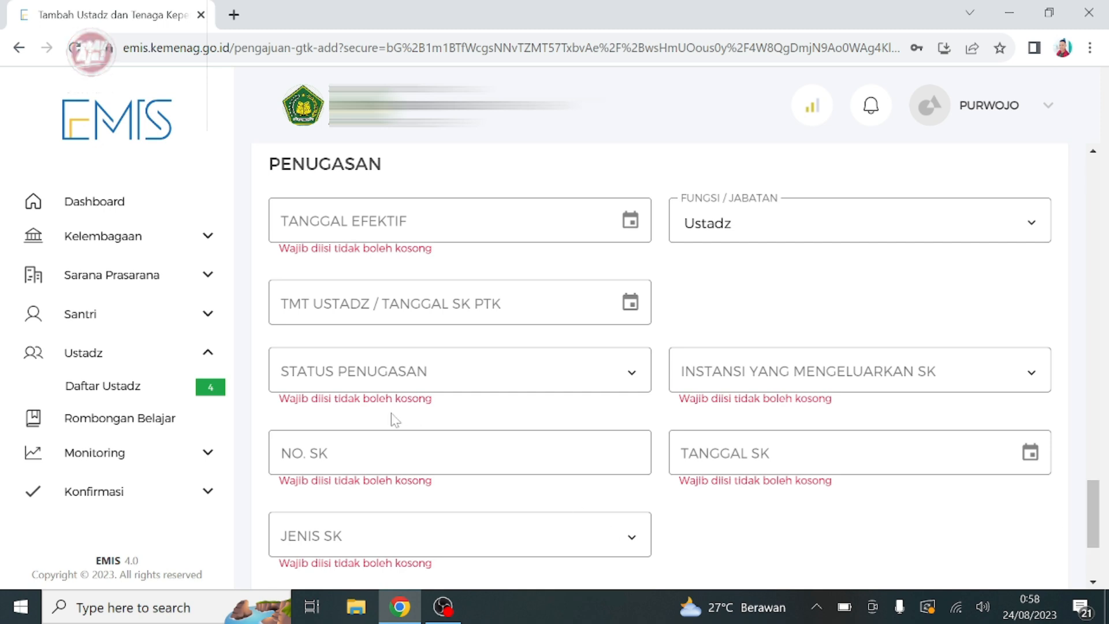
pyautogui.click(579, 381)
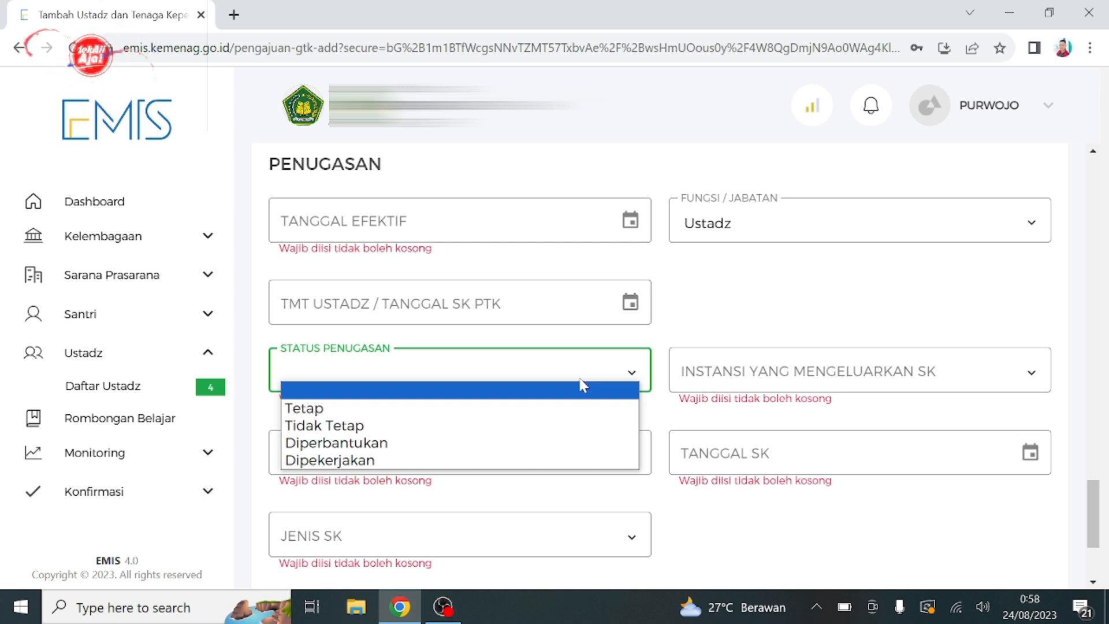
pyautogui.click(581, 386)
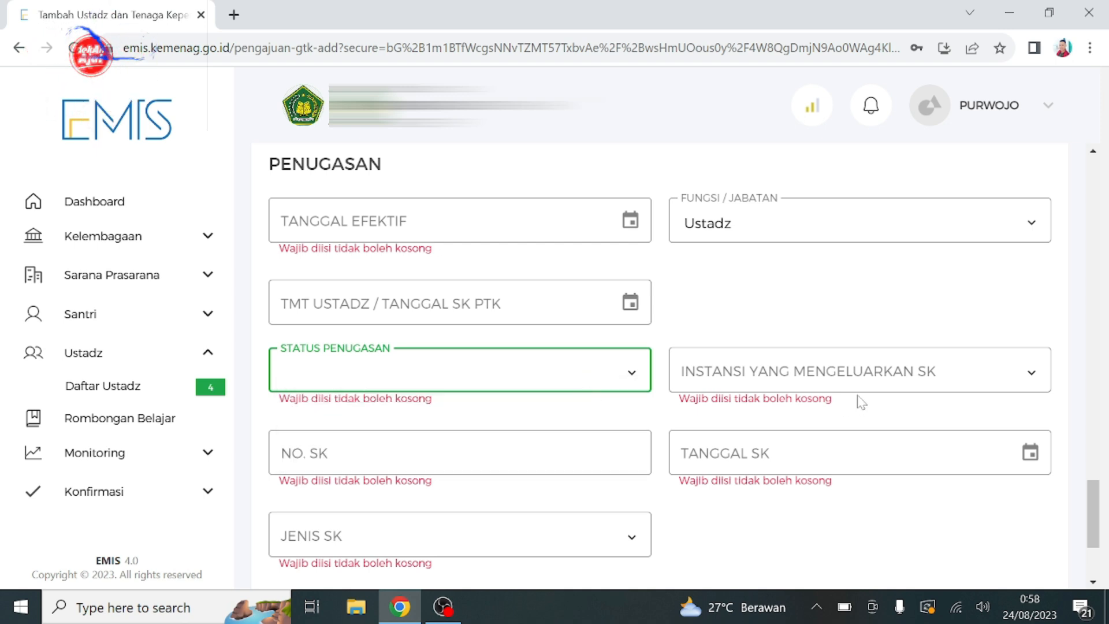
# Step: Check the options offered for Instansi yang Mengeluarkan SK, leaving the field empty
pyautogui.click(980, 380)
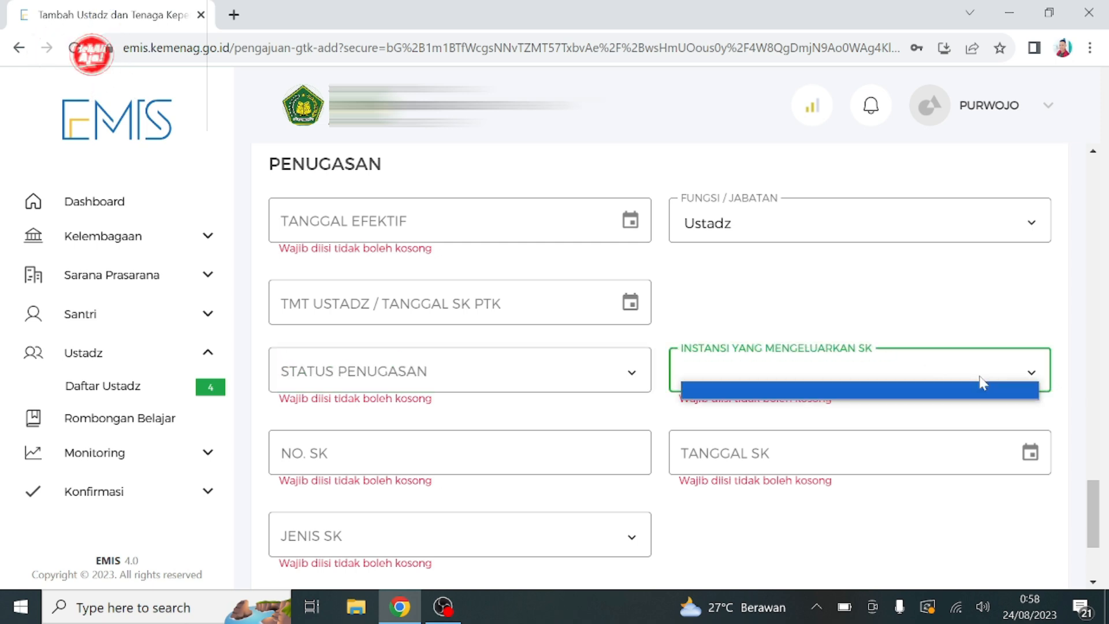
pyautogui.click(981, 383)
pyautogui.click(981, 383)
pyautogui.click(982, 383)
pyautogui.click(1014, 381)
pyautogui.click(1015, 381)
pyautogui.click(1016, 382)
pyautogui.click(1016, 383)
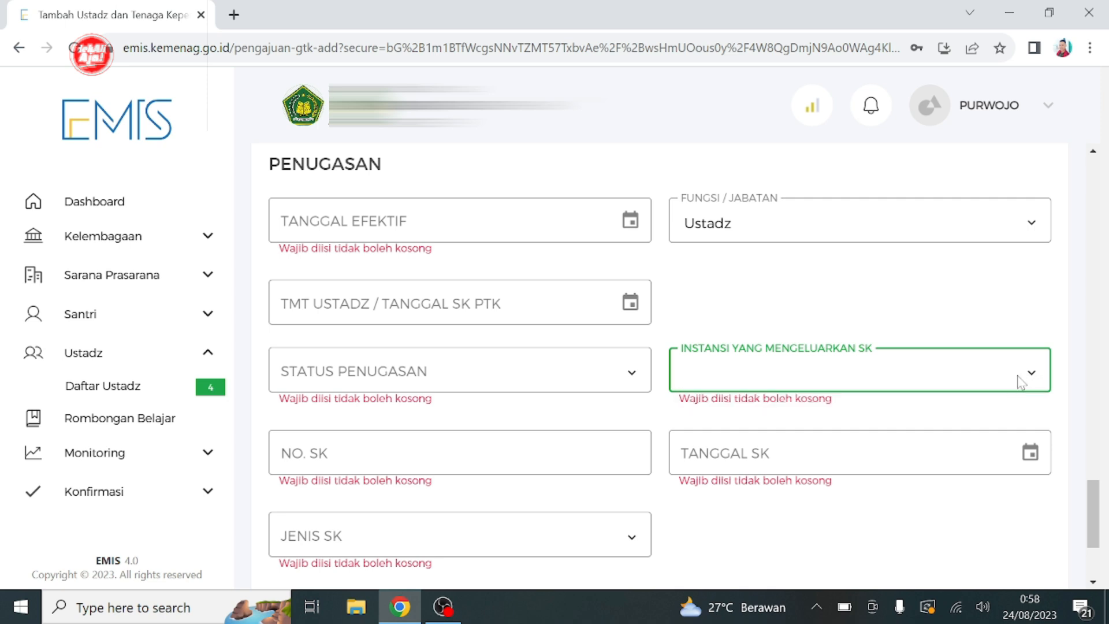
pyautogui.click(1067, 412)
pyautogui.click(1034, 381)
pyautogui.click(1034, 381)
pyautogui.click(1033, 381)
pyautogui.click(1033, 381)
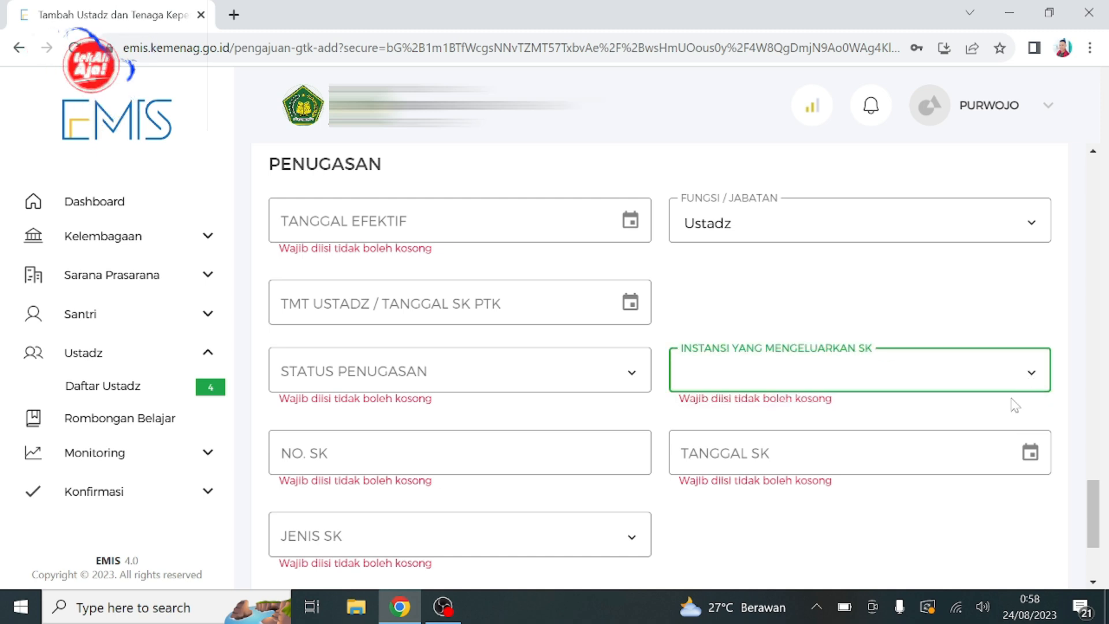
pyautogui.click(1032, 380)
pyautogui.click(1030, 381)
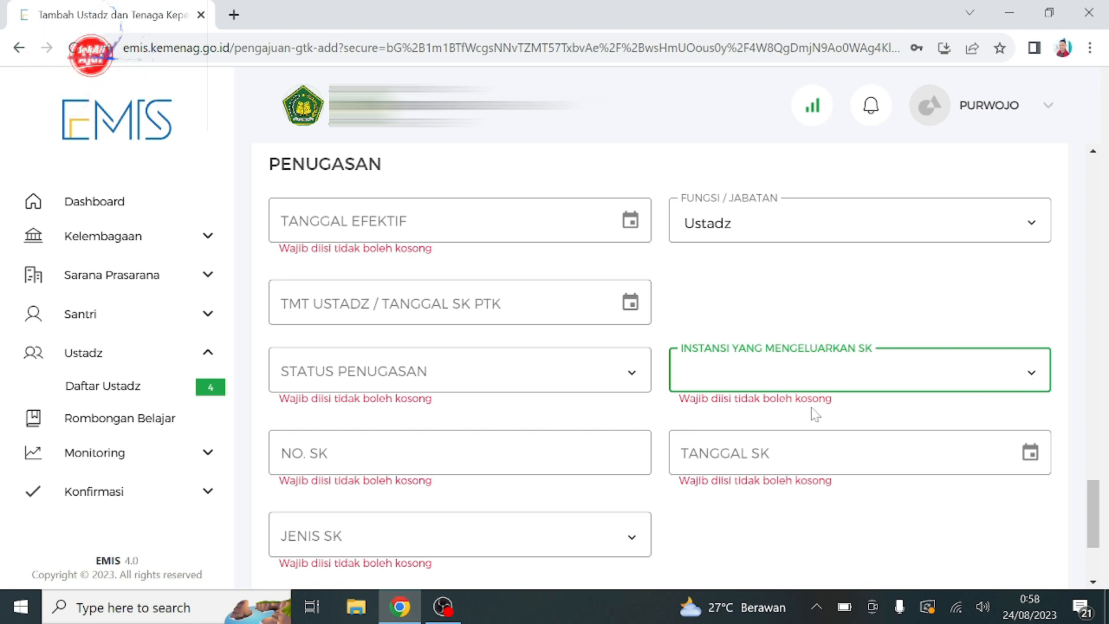
pyautogui.click(1033, 378)
pyautogui.click(1033, 379)
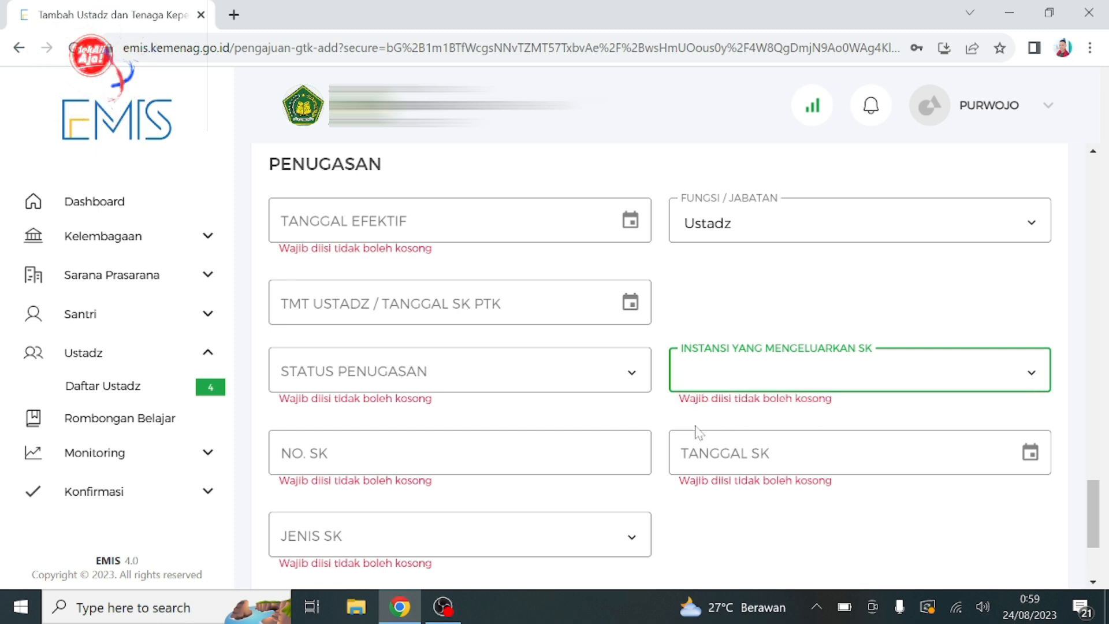
# Step: Examine the remaining Penugasan fields: No. SK, Tanggal SK, the Jenis SK options and the SK file upload, down to the end of the form
pyautogui.click(489, 453)
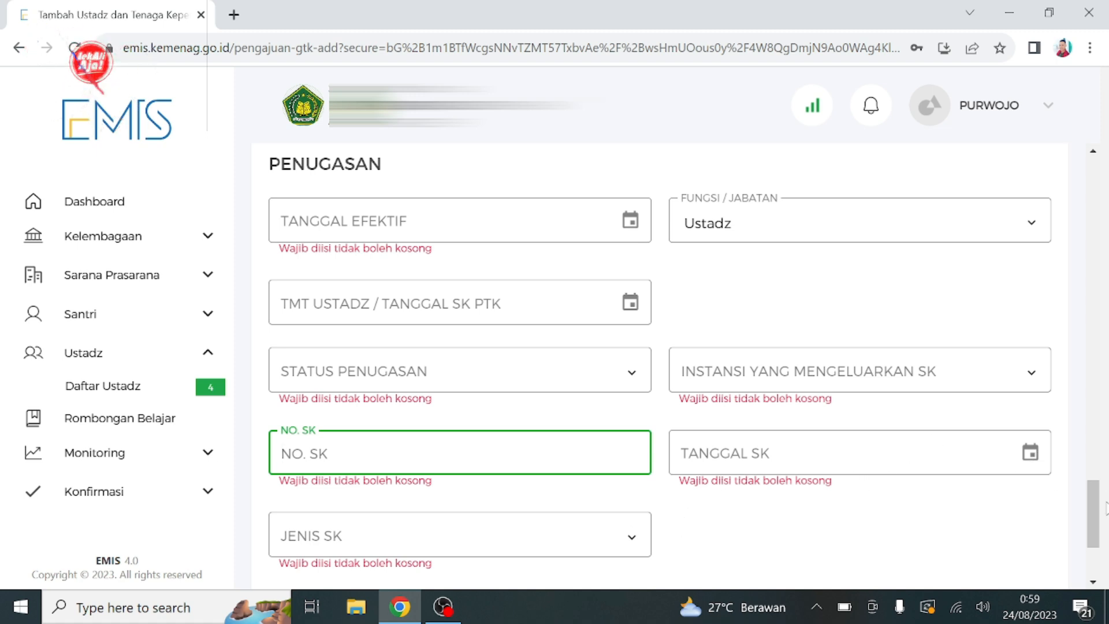
pyautogui.scroll(-1, 1100, 500)
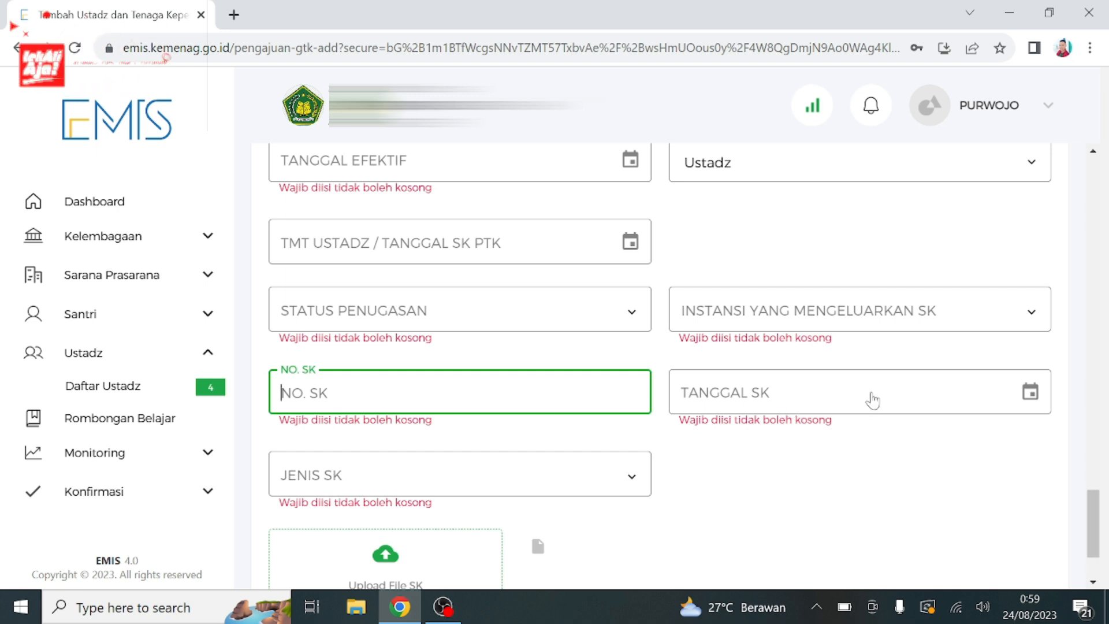
pyautogui.click(619, 483)
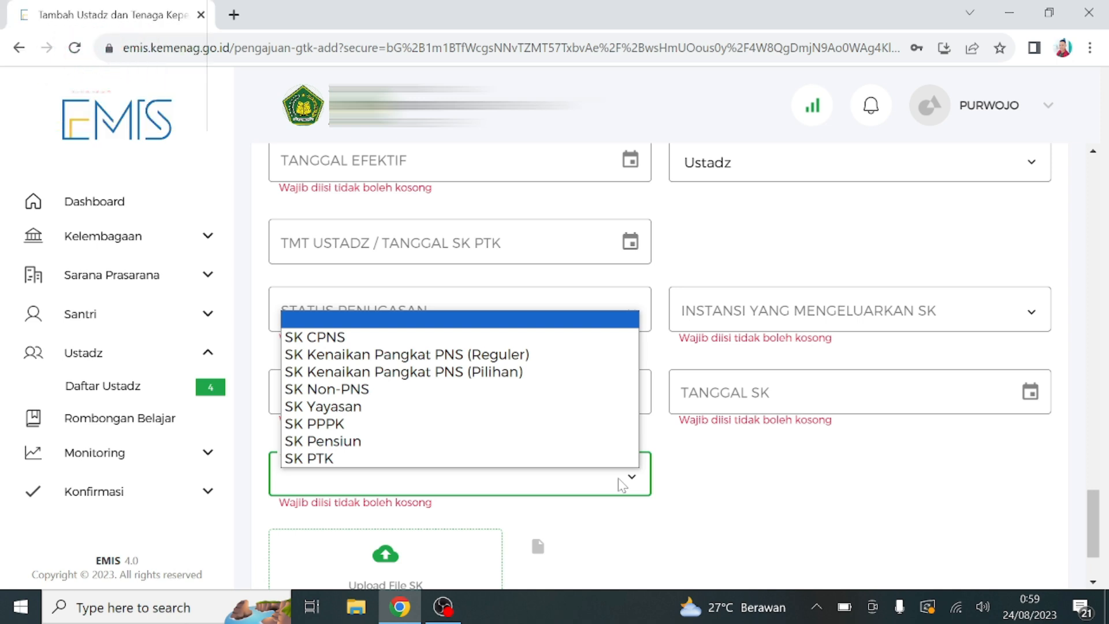
pyautogui.click(606, 508)
pyautogui.moveTo(1090, 521); pyautogui.dragTo(1093, 547)
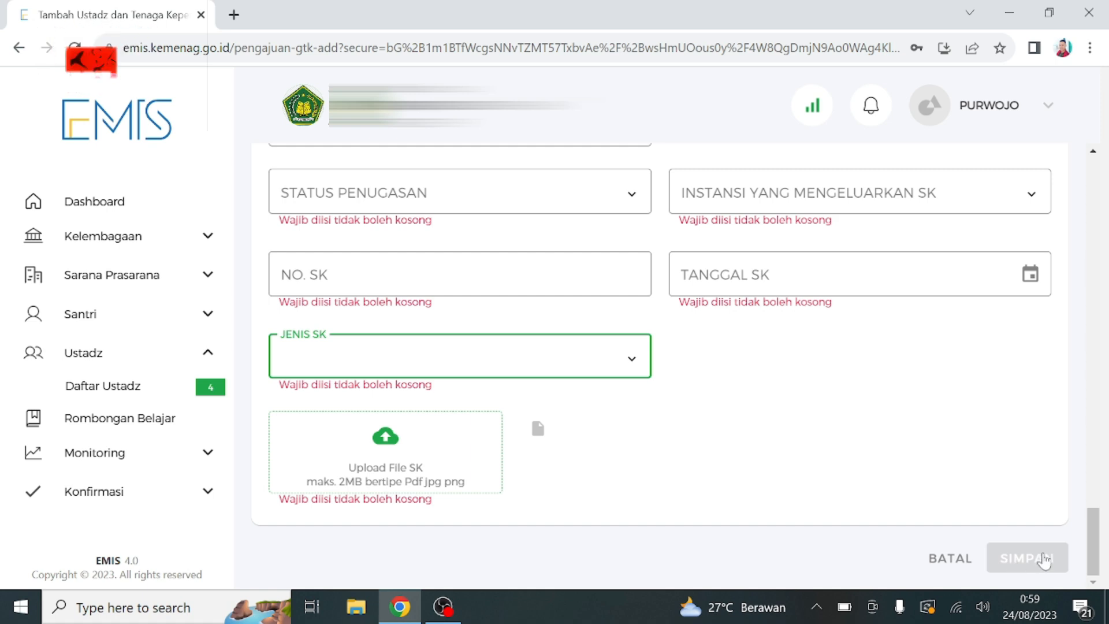
pyautogui.scroll(1, 1097, 537)
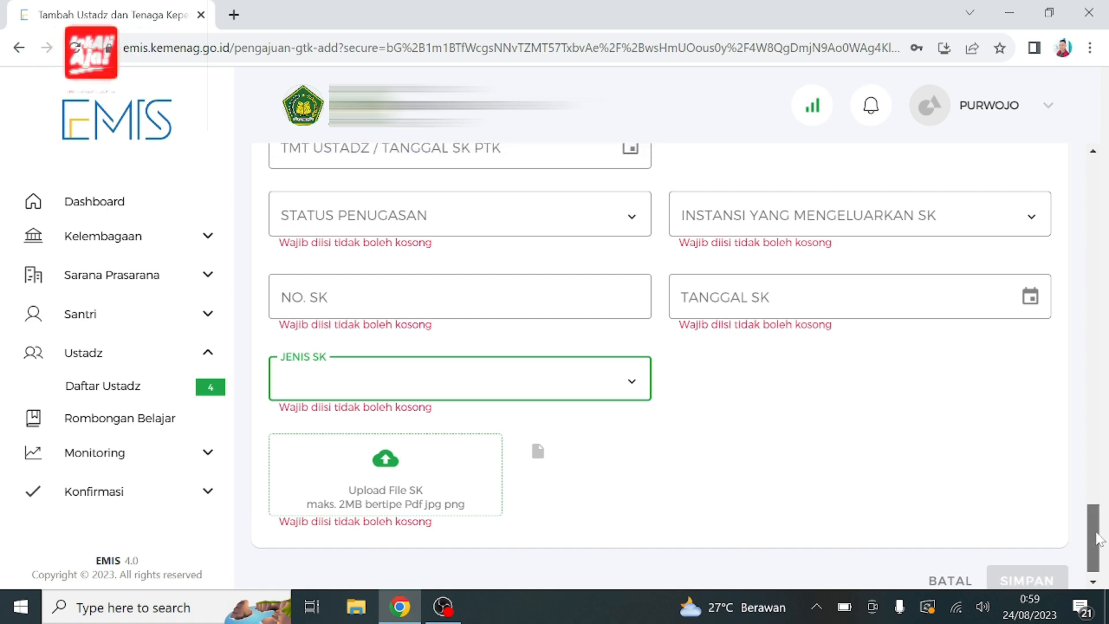
pyautogui.scroll(-1, 1097, 537)
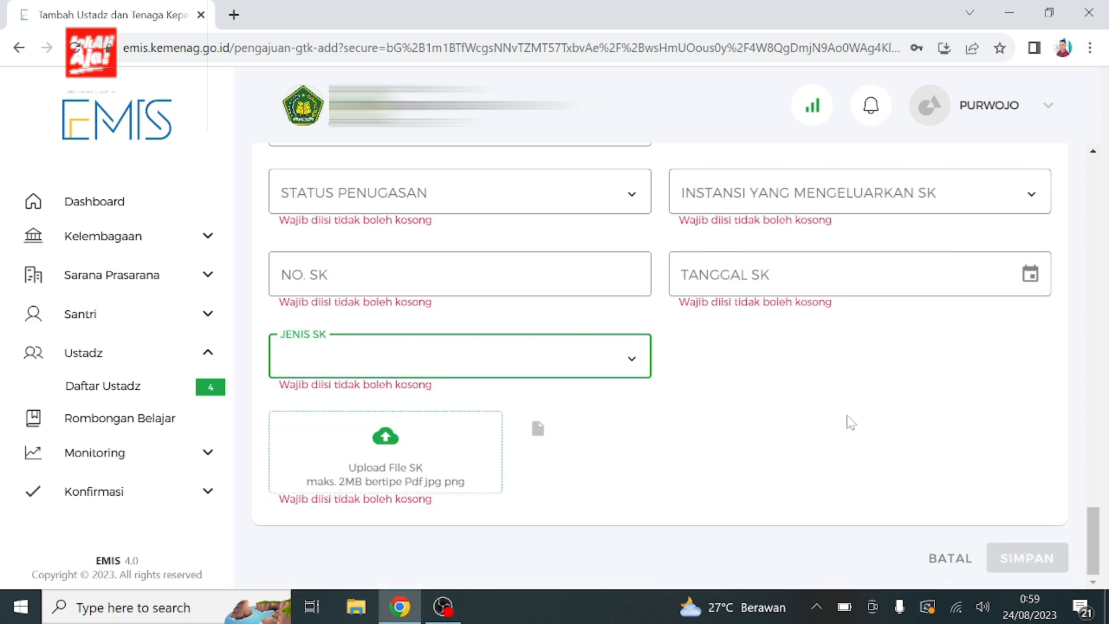
pyautogui.moveTo(1093, 540)
pyautogui.mouseDown()
pyautogui.moveTo(1103, 370)
pyautogui.moveTo(1104, 520)
pyautogui.moveTo(1104, 304)
pyautogui.moveTo(1090, 257)
pyautogui.moveTo(1091, 558)
pyautogui.moveTo(1090, 530)
pyautogui.moveTo(1090, 549)
pyautogui.mouseUp()
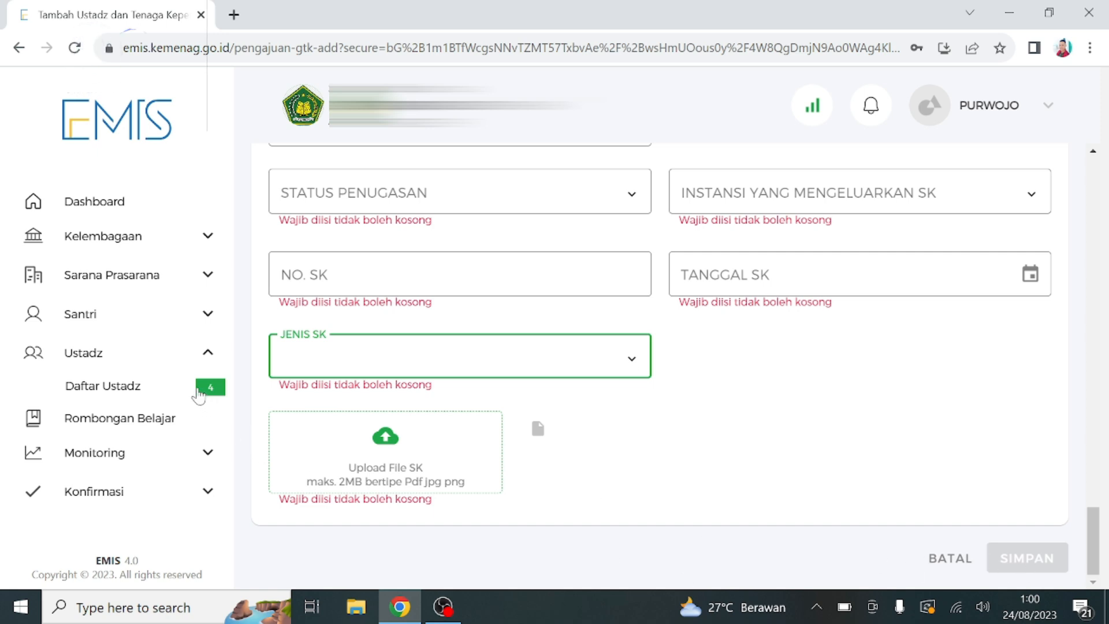
# Step: Leave the form to view the Daftar Ustadz list, and open the institution's Mudir/Pimpinan page
pyautogui.click(198, 396)
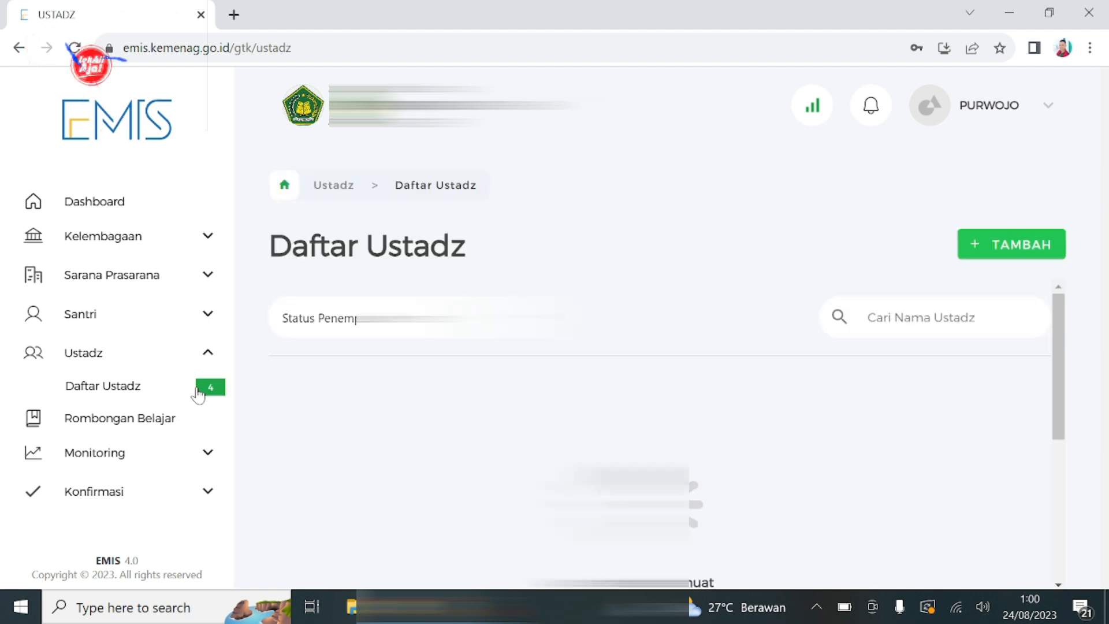
pyautogui.moveTo(1065, 379); pyautogui.dragTo(1054, 444)
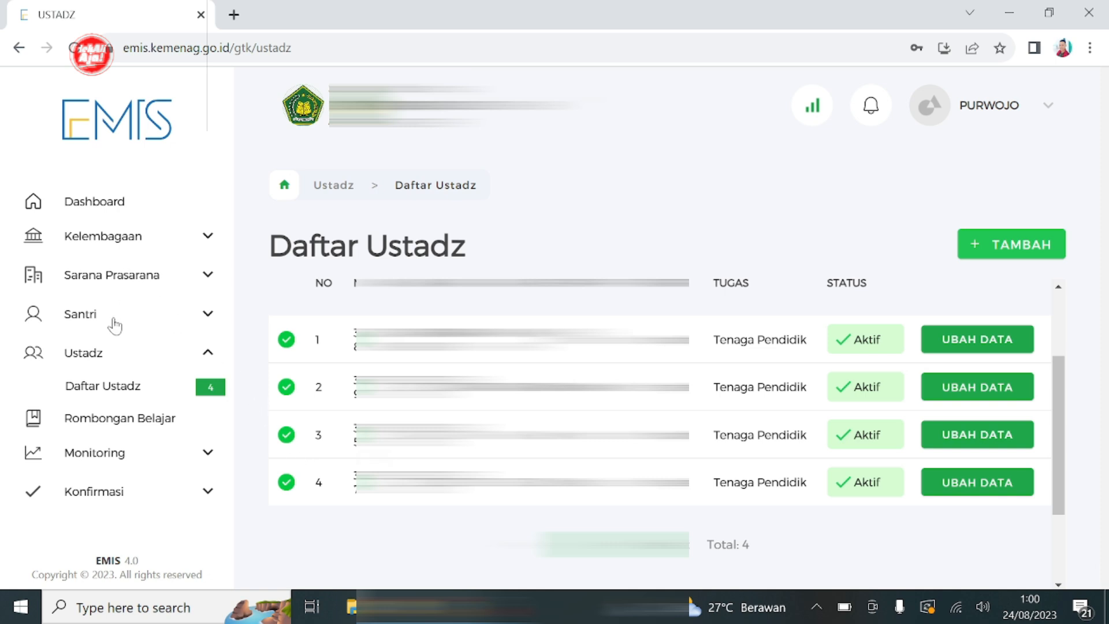
pyautogui.click(202, 238)
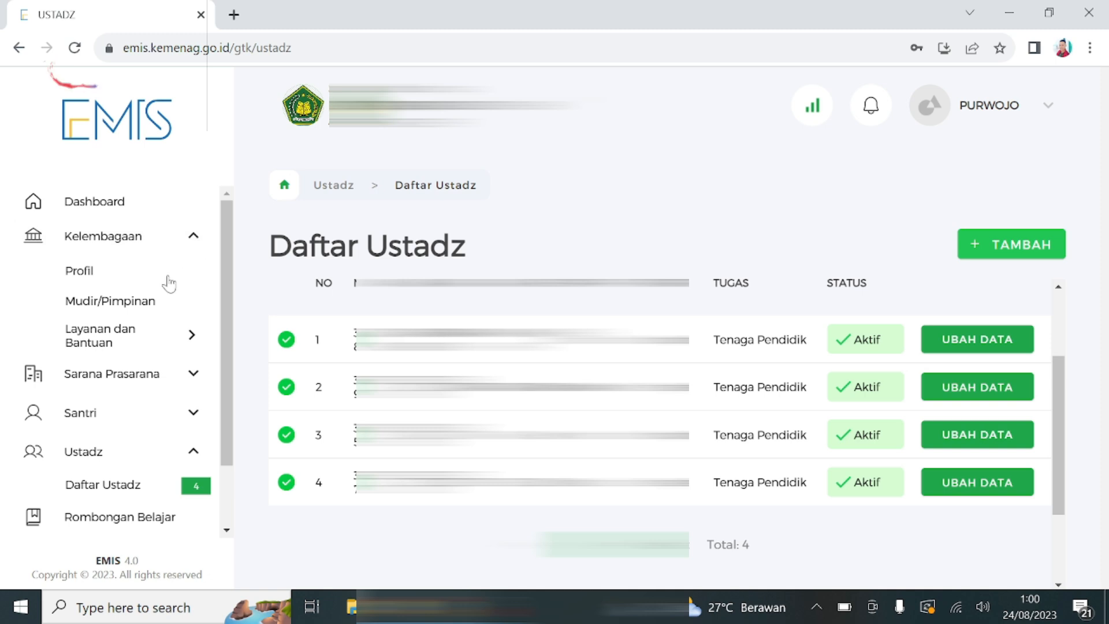
pyautogui.click(118, 306)
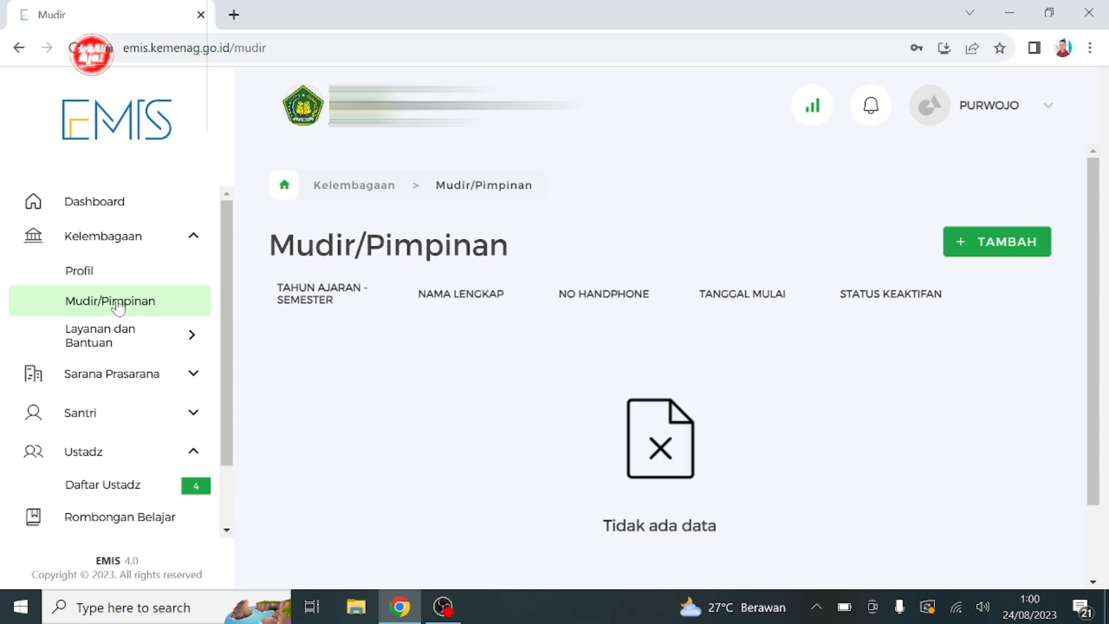
# Step: Start a new Mudir/Pimpinan record and search Nama Lengkap for the ustadz to appoint, selecting the matching person
pyautogui.click(1006, 244)
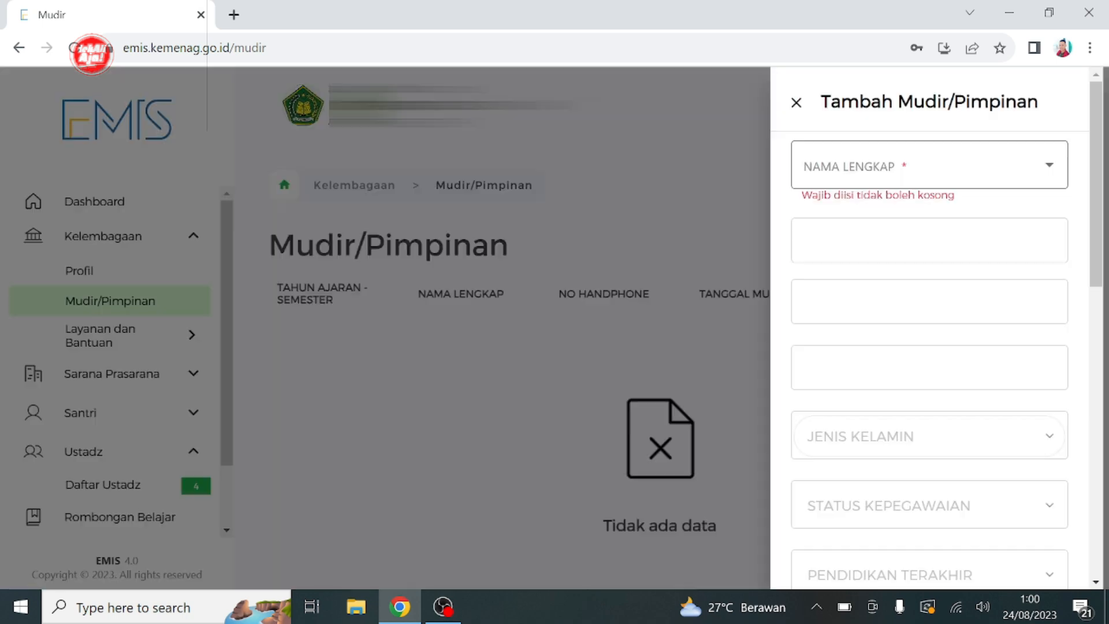
pyautogui.click(1046, 167)
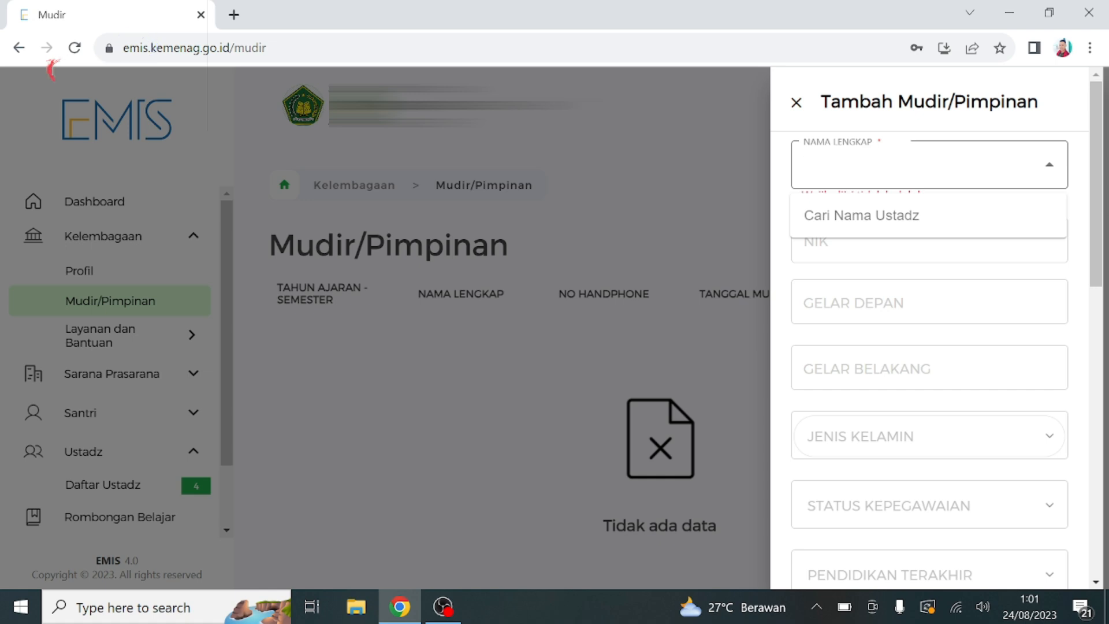
pyautogui.write('edi')
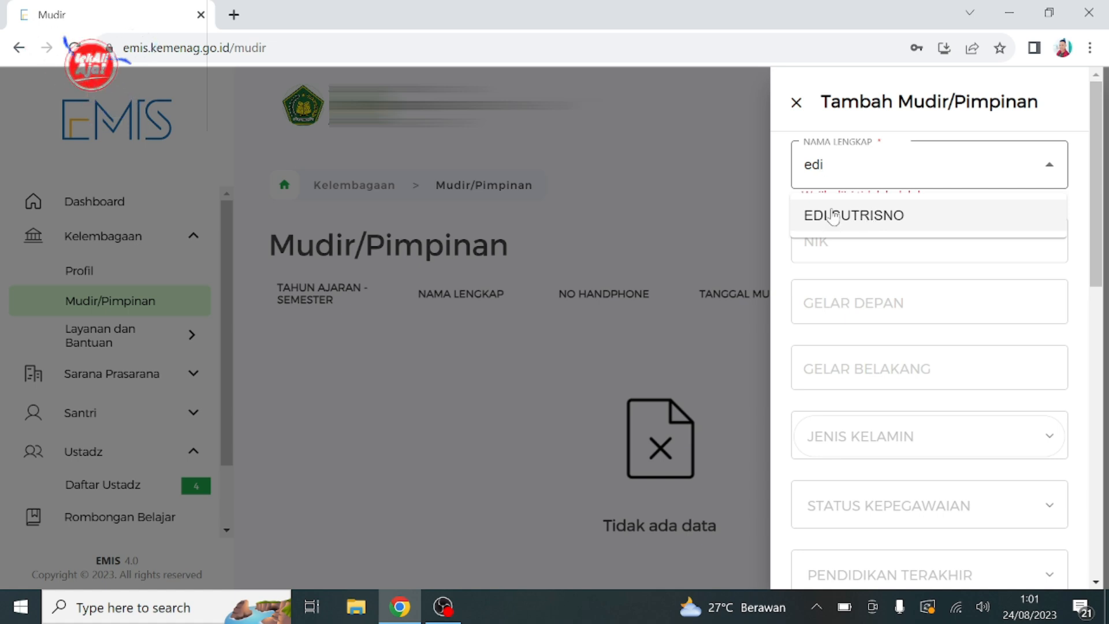
pyautogui.click(850, 216)
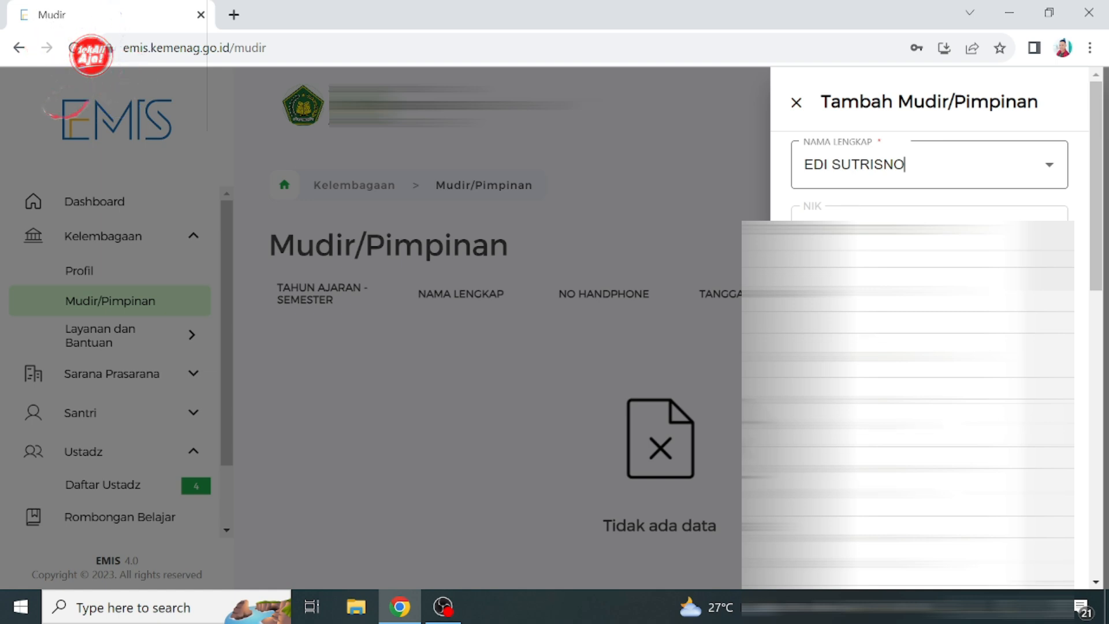
# Step: Set both required Lama Pendidikan fields to Lebih dari 5 Tahun
pyautogui.moveTo(1103, 242); pyautogui.dragTo(1100, 365)
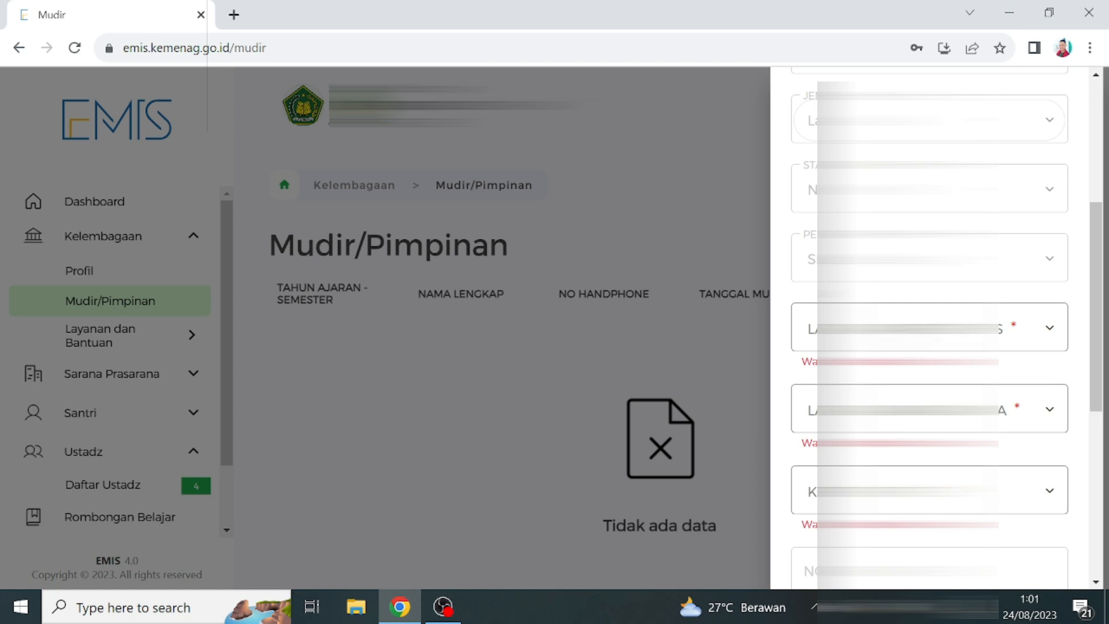
pyautogui.click(1007, 336)
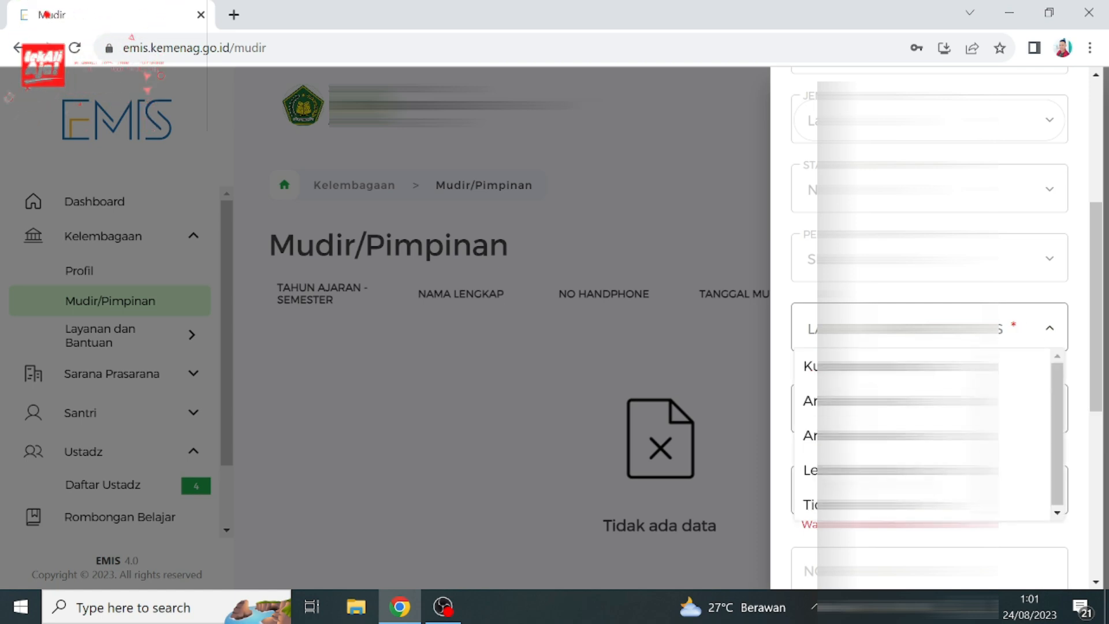
pyautogui.click(907, 470)
pyautogui.click(1047, 404)
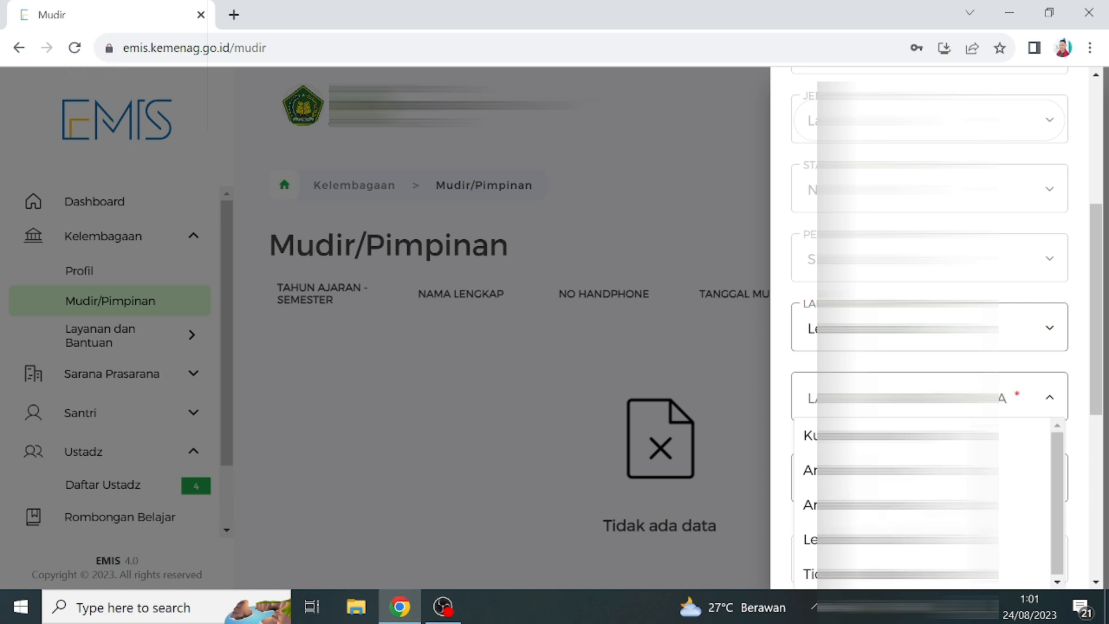
pyautogui.click(899, 540)
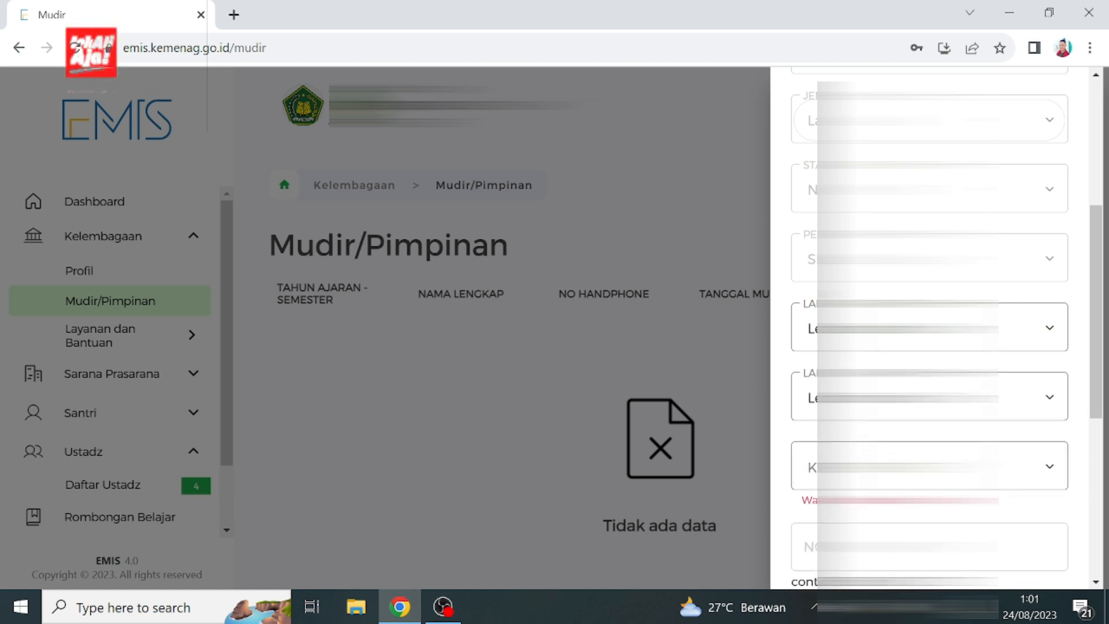
# Step: Set Kompetensi to Al Qur'an in the Mudir/Pimpinan form
pyautogui.click(1046, 478)
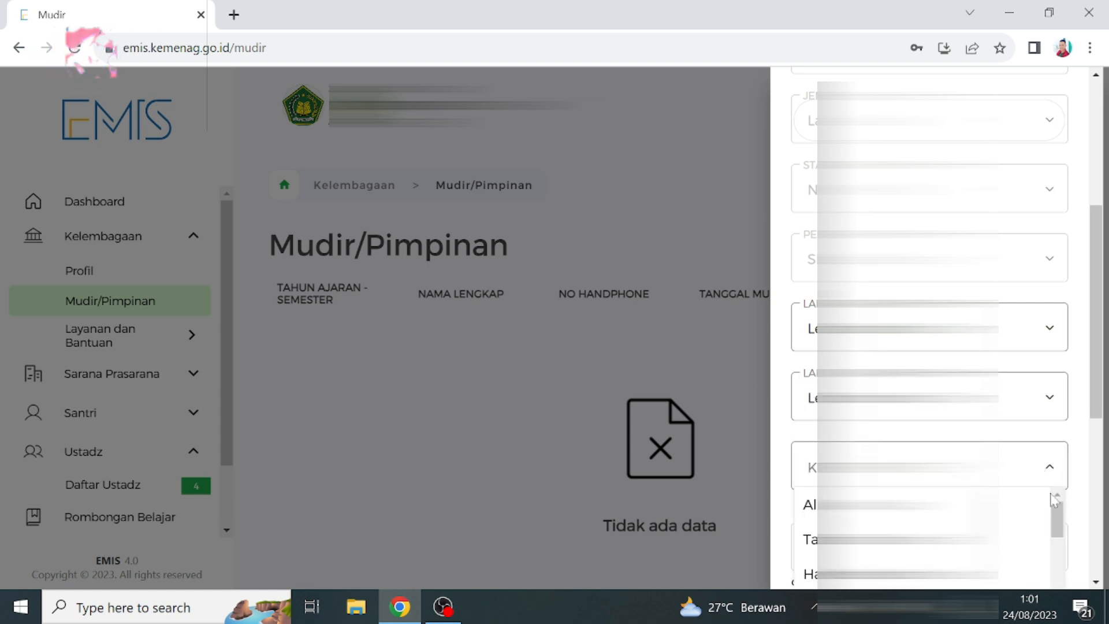
pyautogui.moveTo(1099, 399); pyautogui.dragTo(1100, 464)
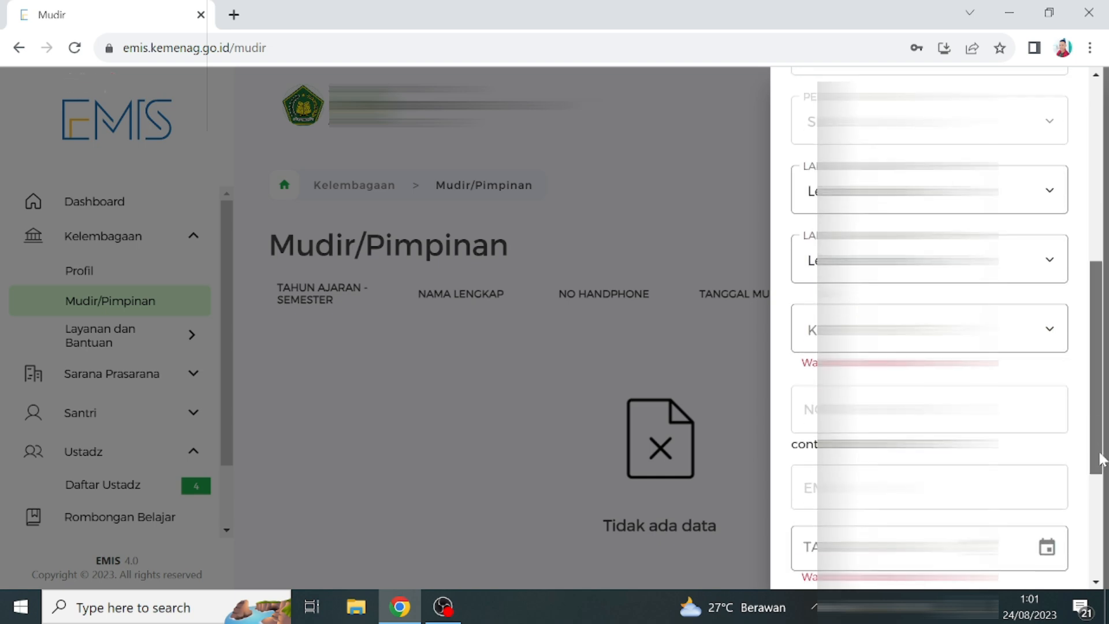
pyautogui.click(1050, 341)
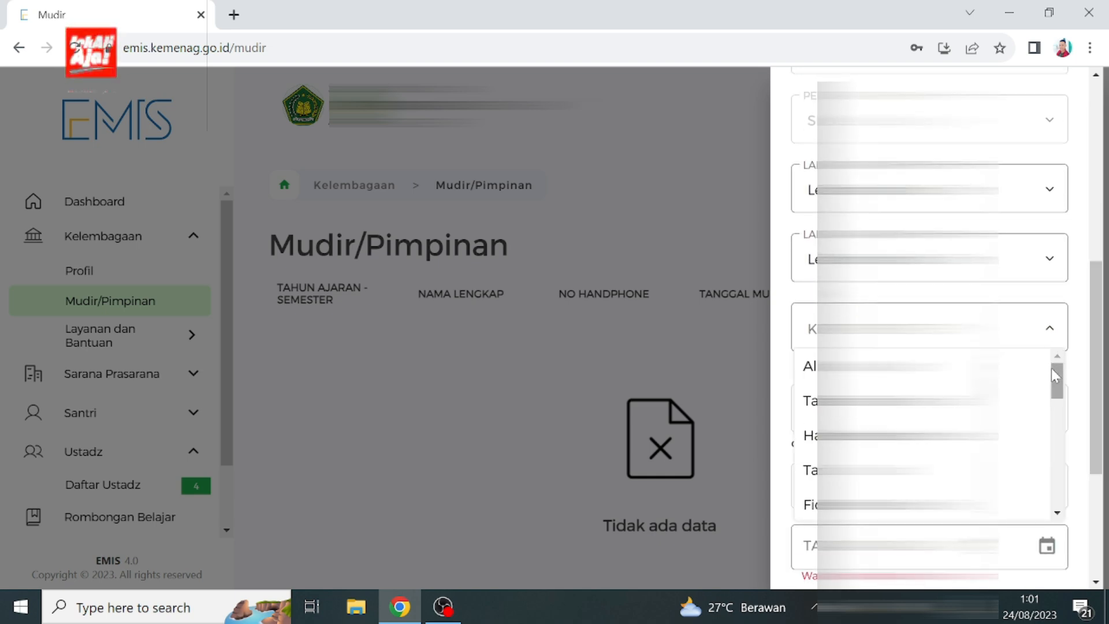
pyautogui.moveTo(1053, 373); pyautogui.dragTo(1054, 373)
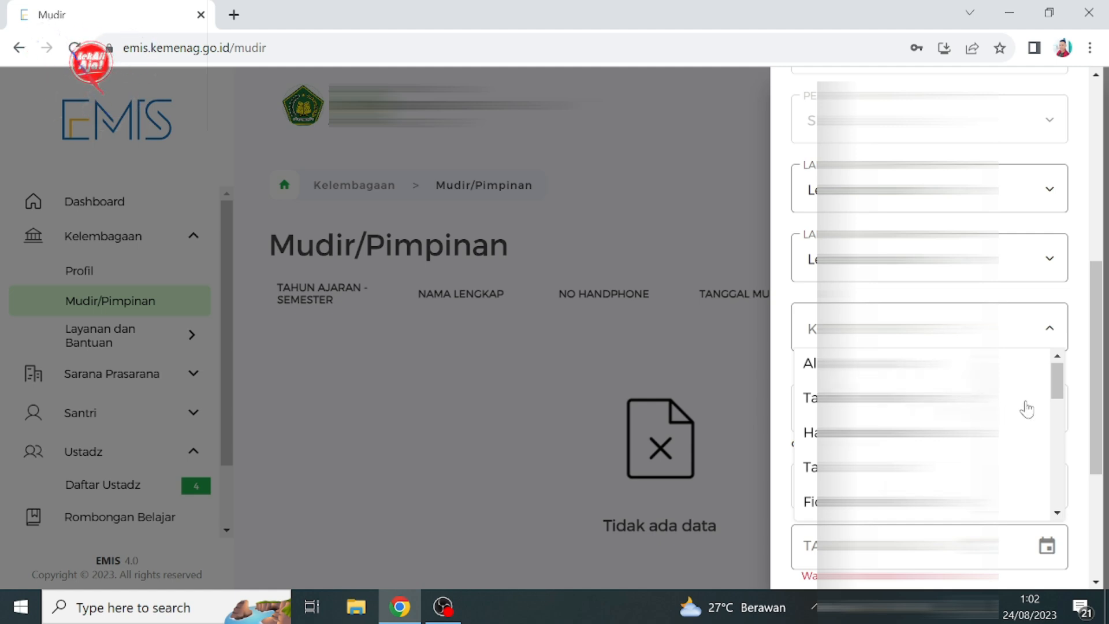
pyautogui.click(822, 373)
# Step: Set Tanggal Mulai to 24 August 2022
pyautogui.moveTo(1100, 388); pyautogui.dragTo(1100, 405)
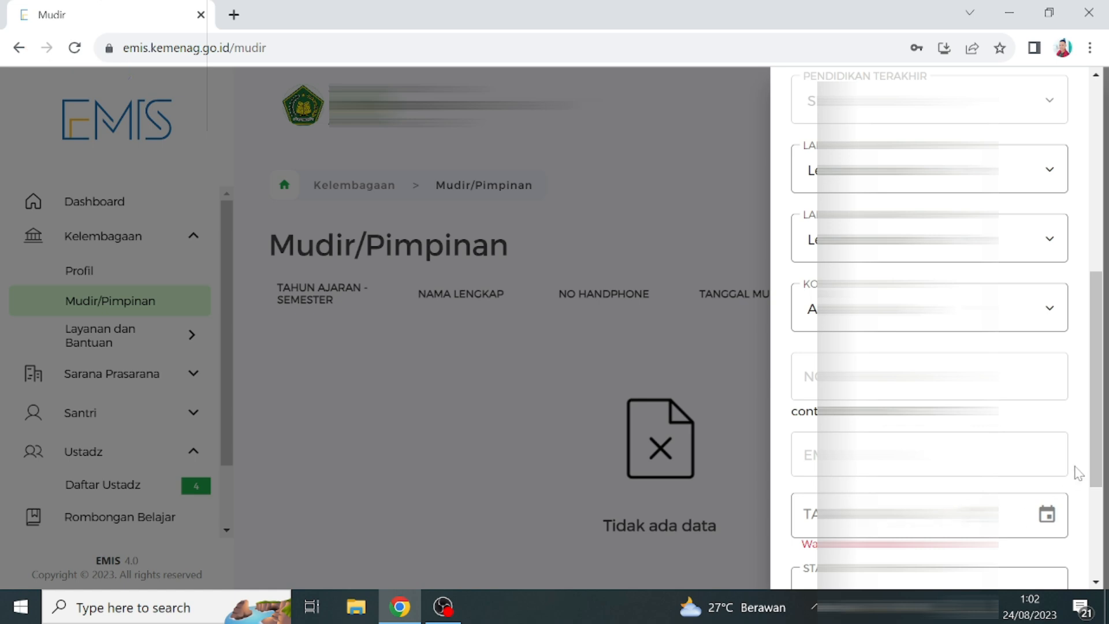
pyautogui.moveTo(1097, 462); pyautogui.dragTo(1098, 525)
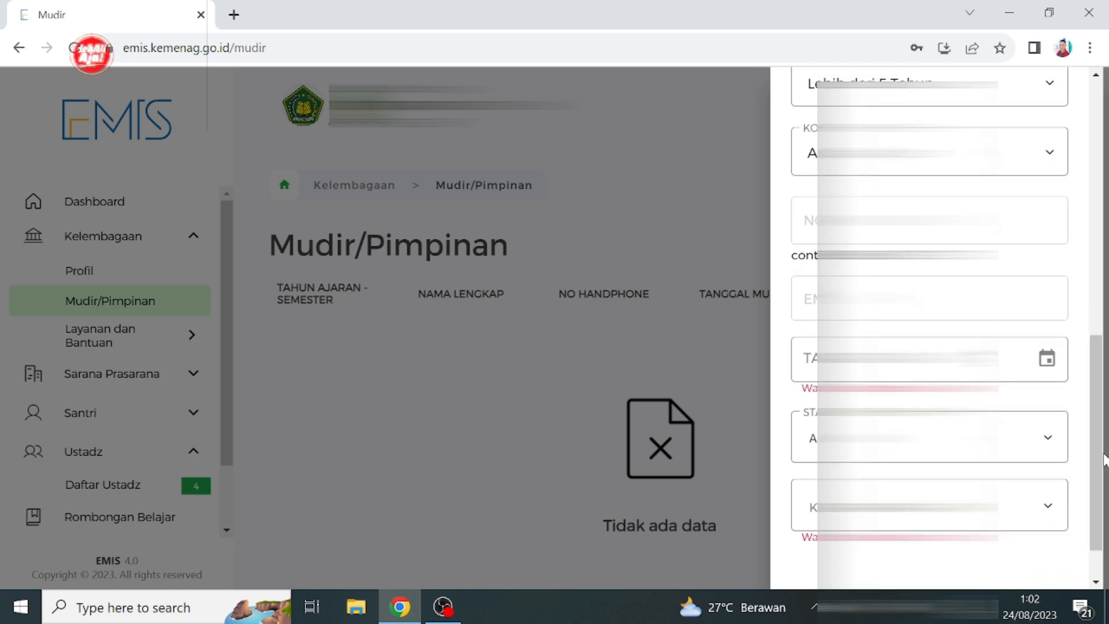
pyautogui.scroll(-1, 1102, 462)
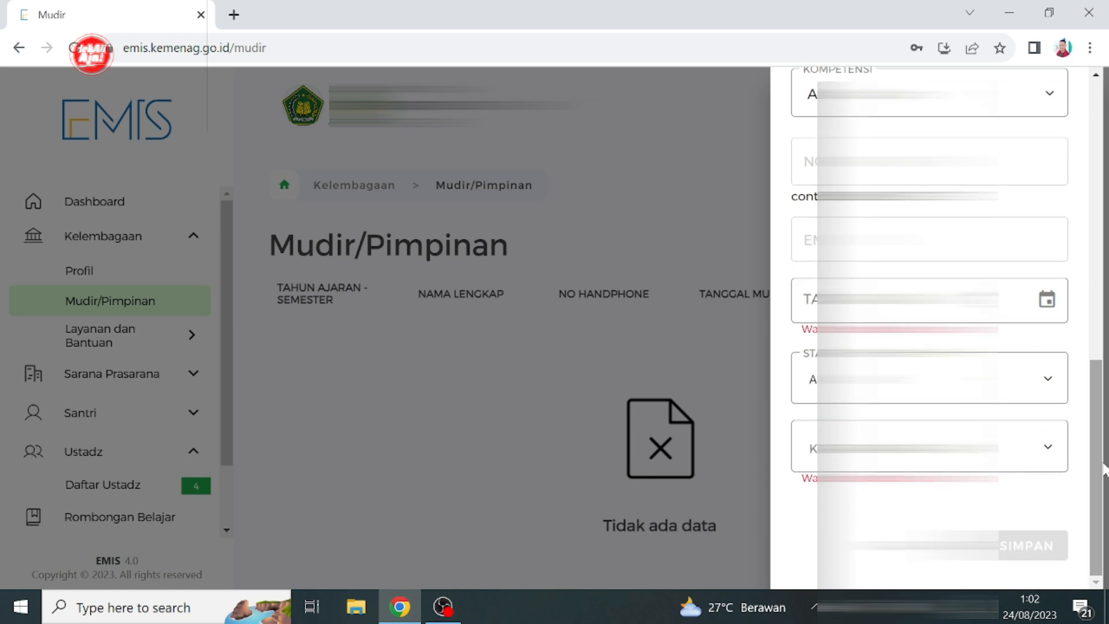
pyautogui.click(1047, 301)
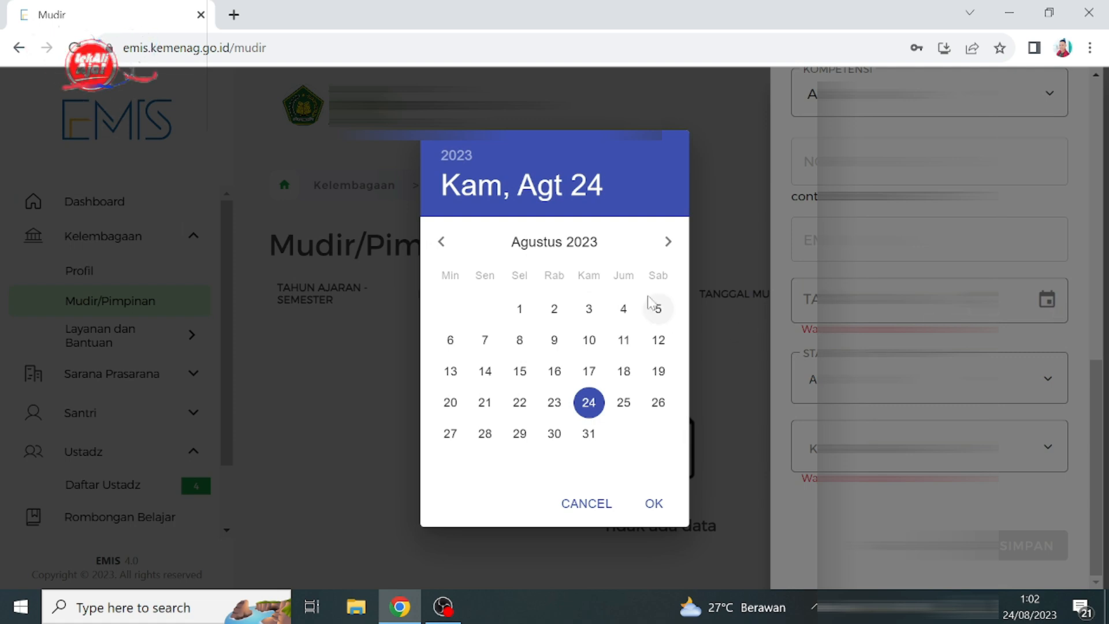
pyautogui.click(453, 157)
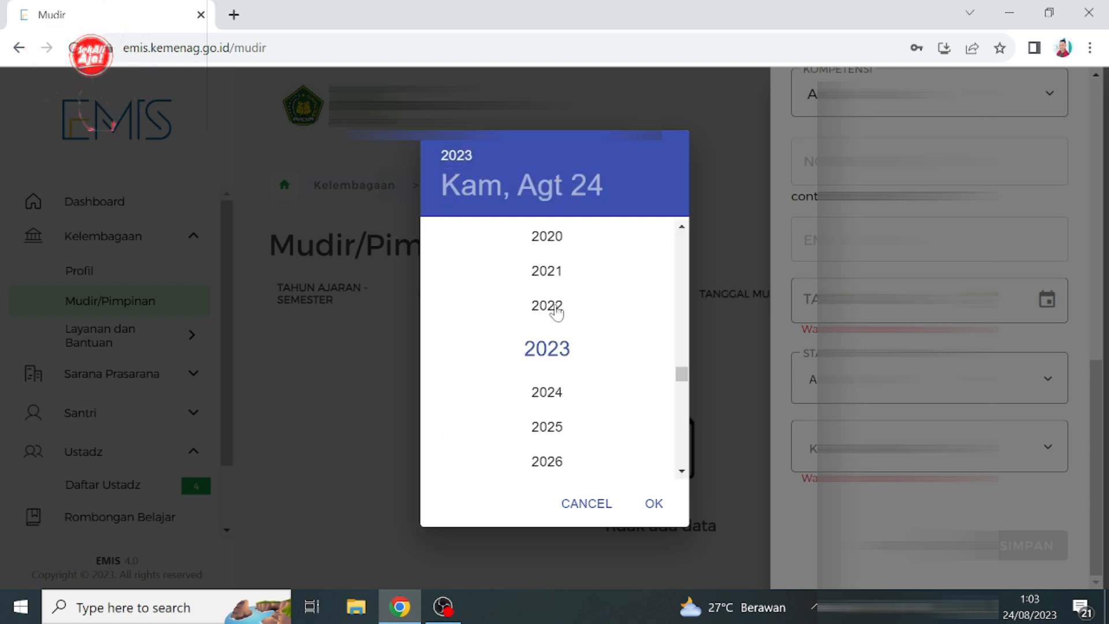
pyautogui.click(556, 310)
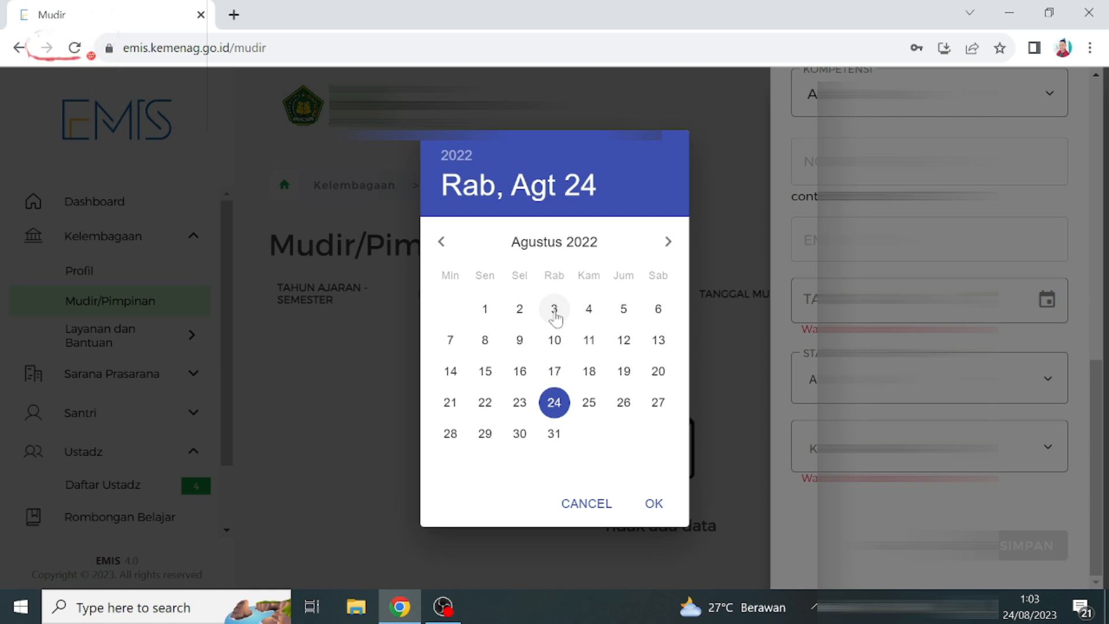
pyautogui.click(654, 503)
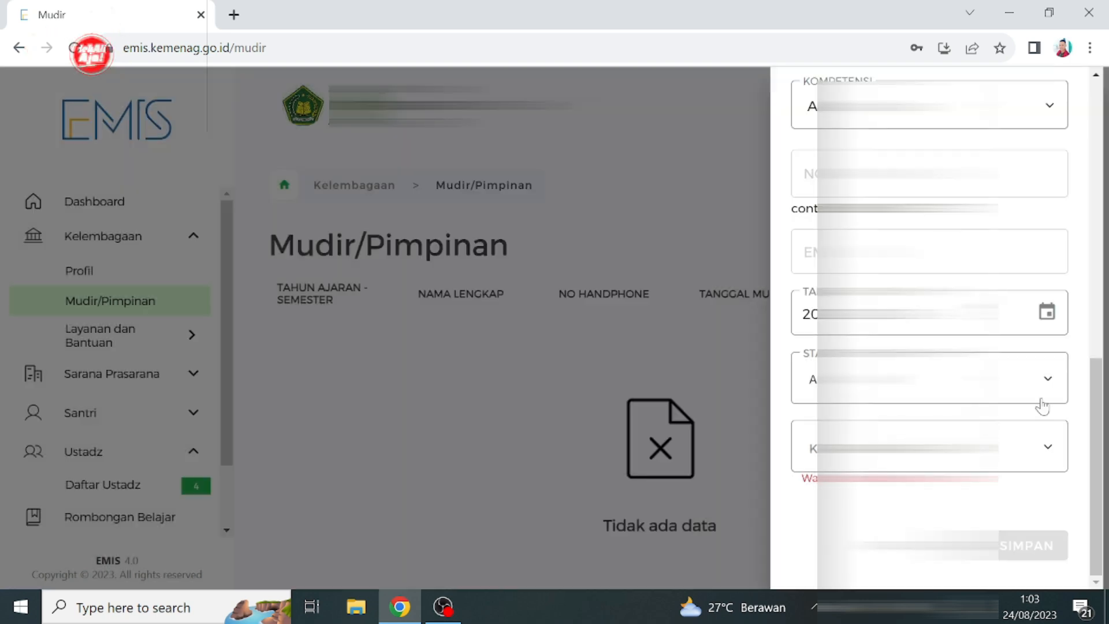
# Step: Set Kewarganegaraan to WNI and save the Mudir/Pimpinan record, returning to the Mudir/Pimpinan list
pyautogui.click(1015, 450)
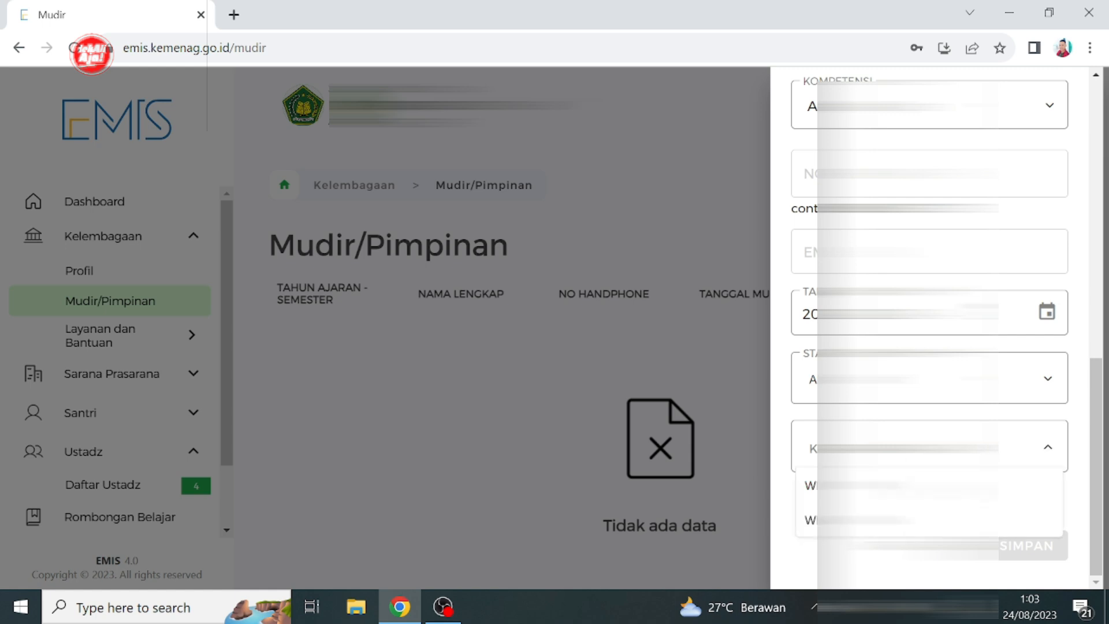
pyautogui.click(1004, 519)
pyautogui.scroll(2, 1096, 445)
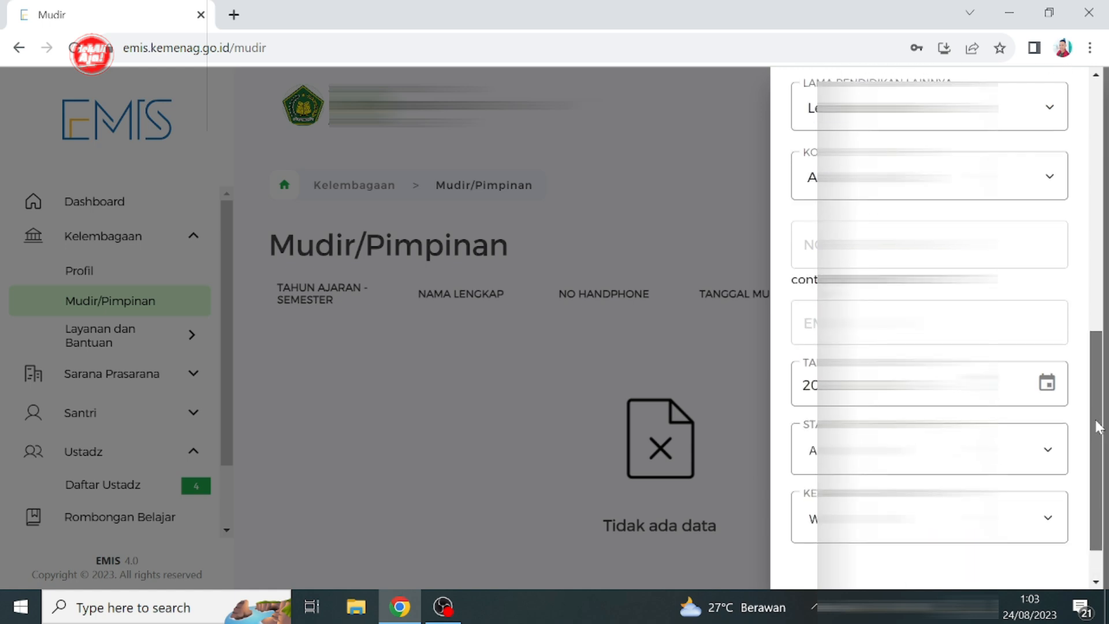
pyautogui.scroll(-1, 1098, 433)
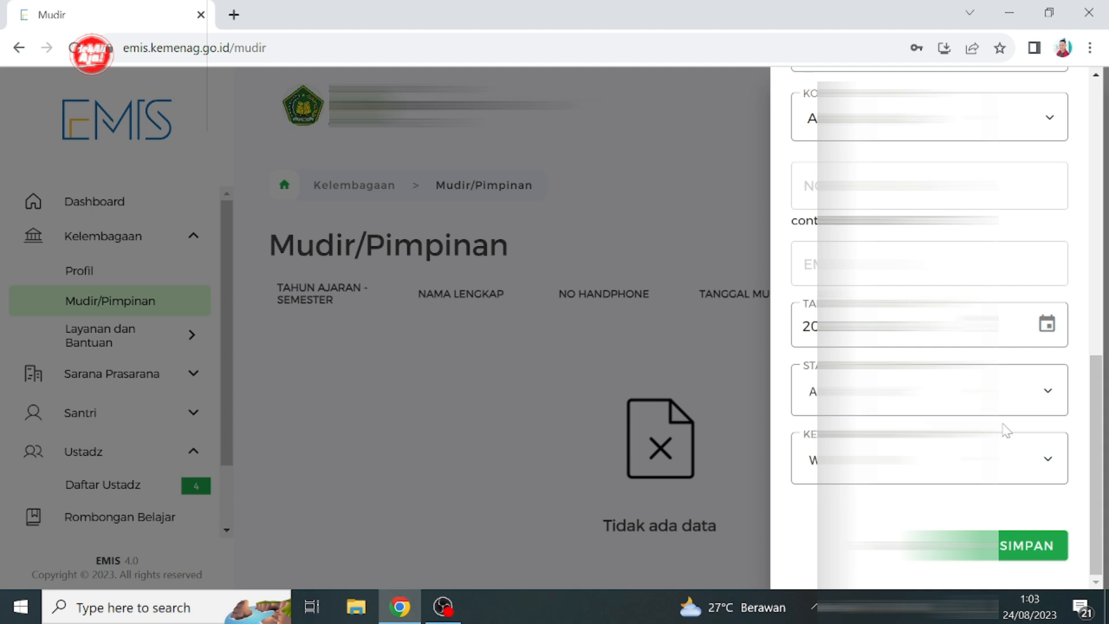
pyautogui.click(1018, 548)
pyautogui.click(596, 430)
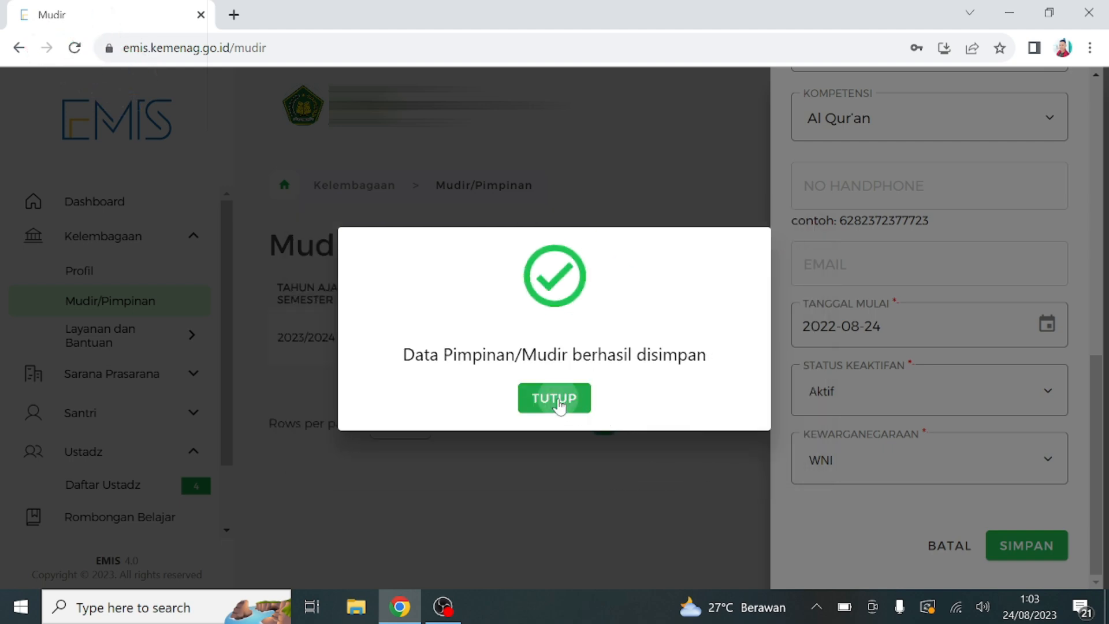
pyautogui.click(558, 404)
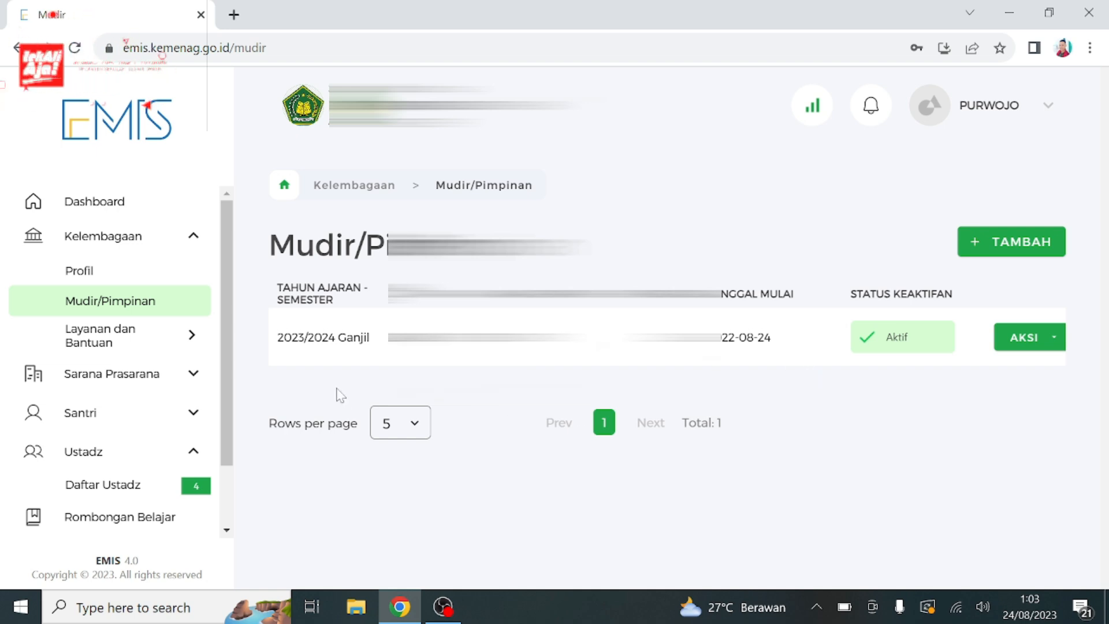
# Step: Open the Kelembagaan monitoring page and examine the status of Pimpinan/Mudir and the other Identitas and Lokasi items
pyautogui.scroll(-2, 217, 471)
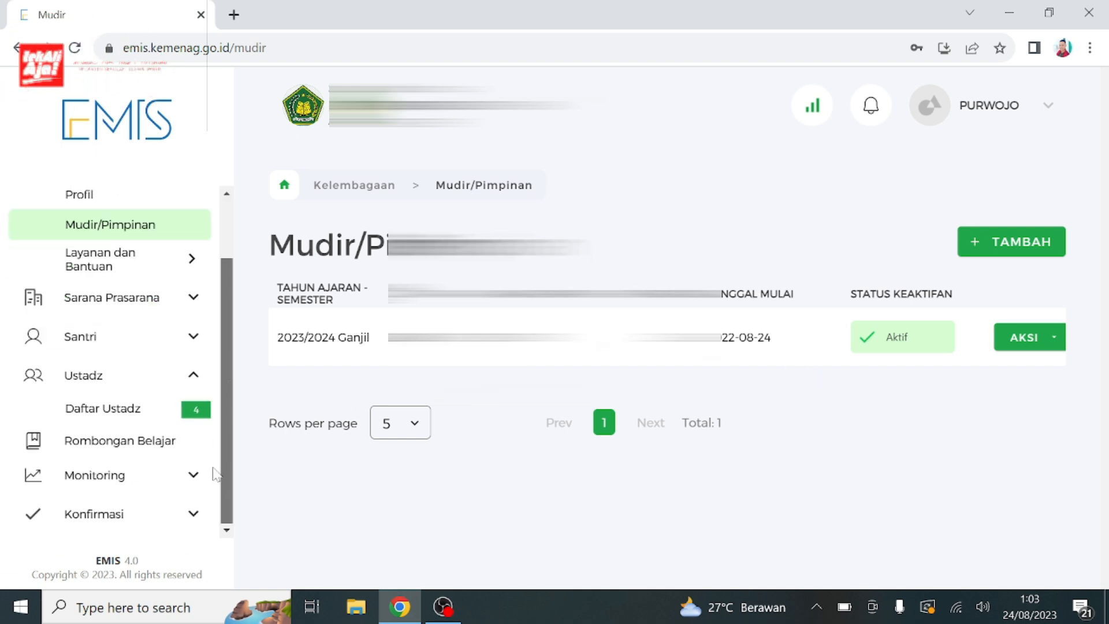
pyautogui.click(127, 479)
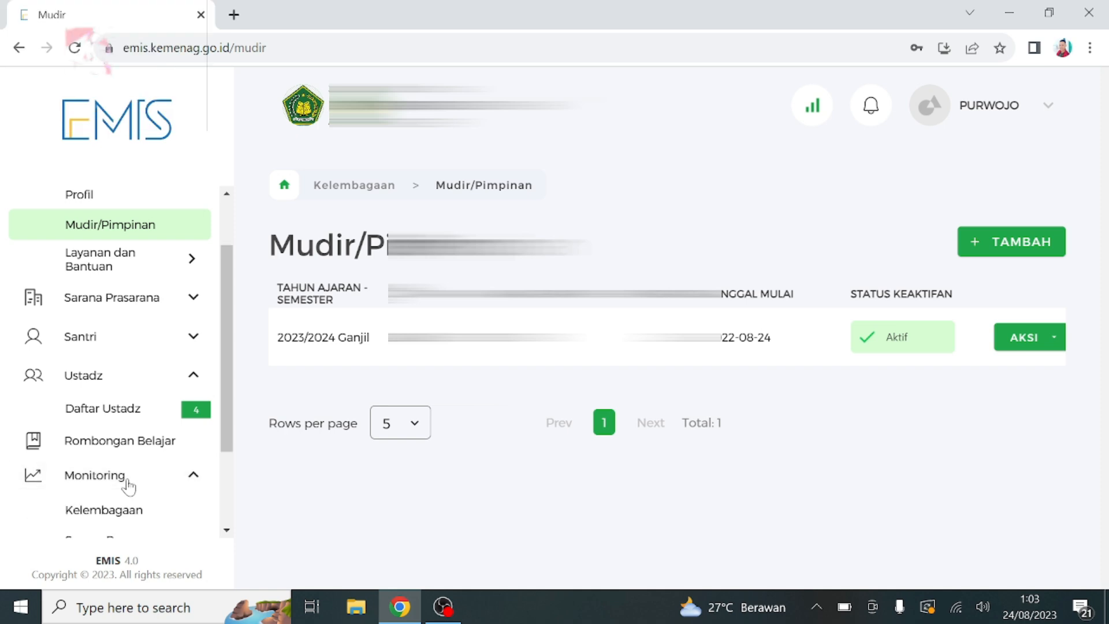
pyautogui.scroll(-1, 127, 501)
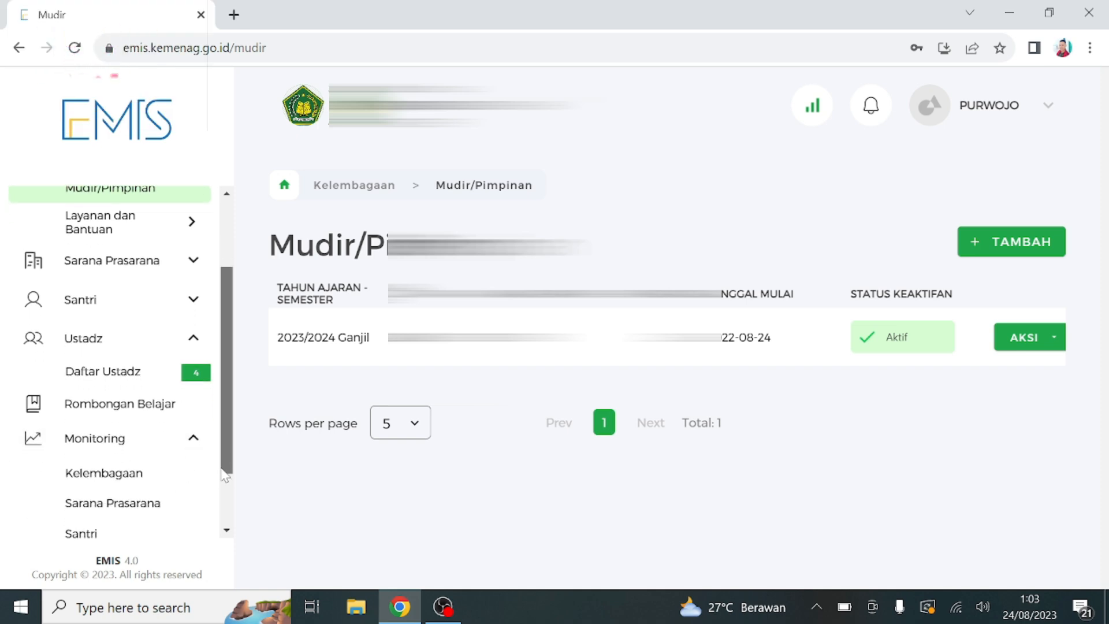
pyautogui.click(104, 470)
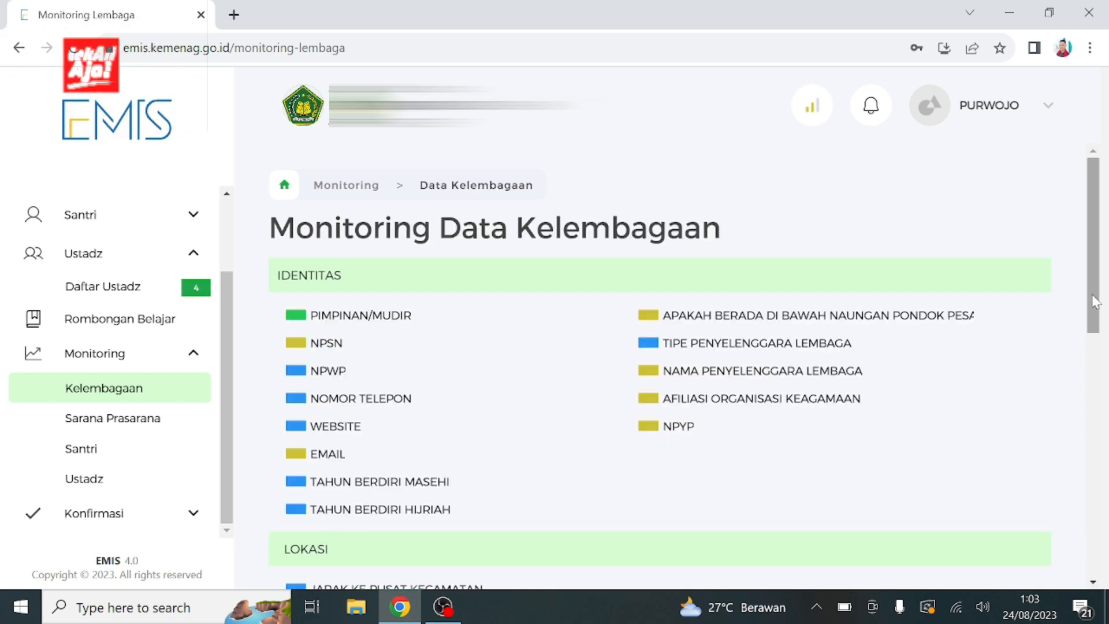
pyautogui.moveTo(1096, 300); pyautogui.dragTo(1095, 310)
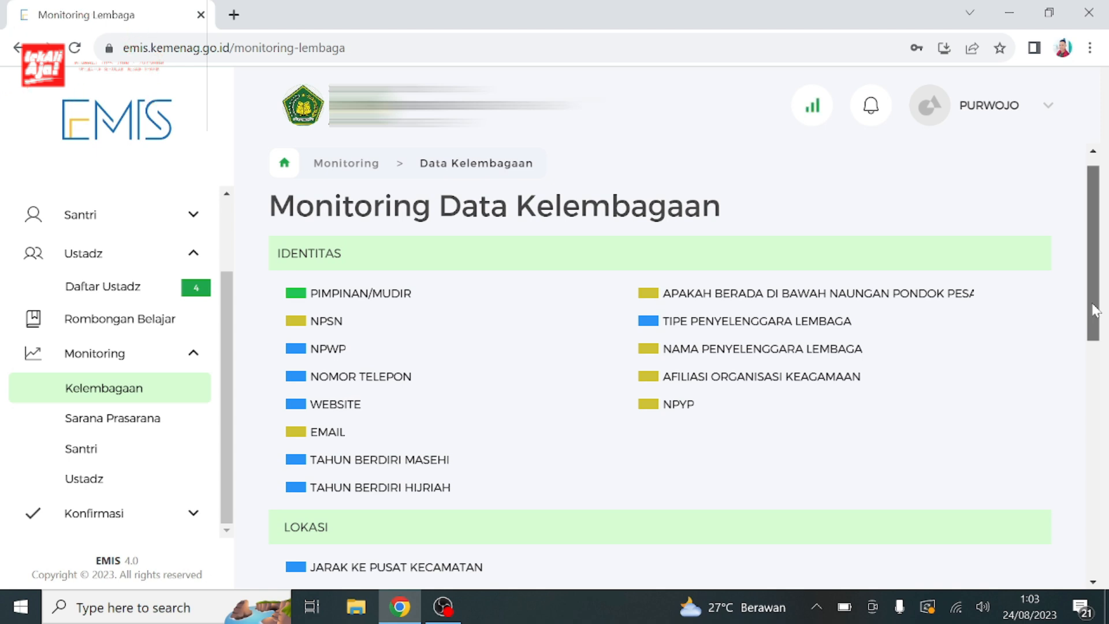
pyautogui.moveTo(1095, 311)
pyautogui.mouseDown()
pyautogui.moveTo(1092, 532)
pyautogui.moveTo(1090, 329)
pyautogui.mouseUp()
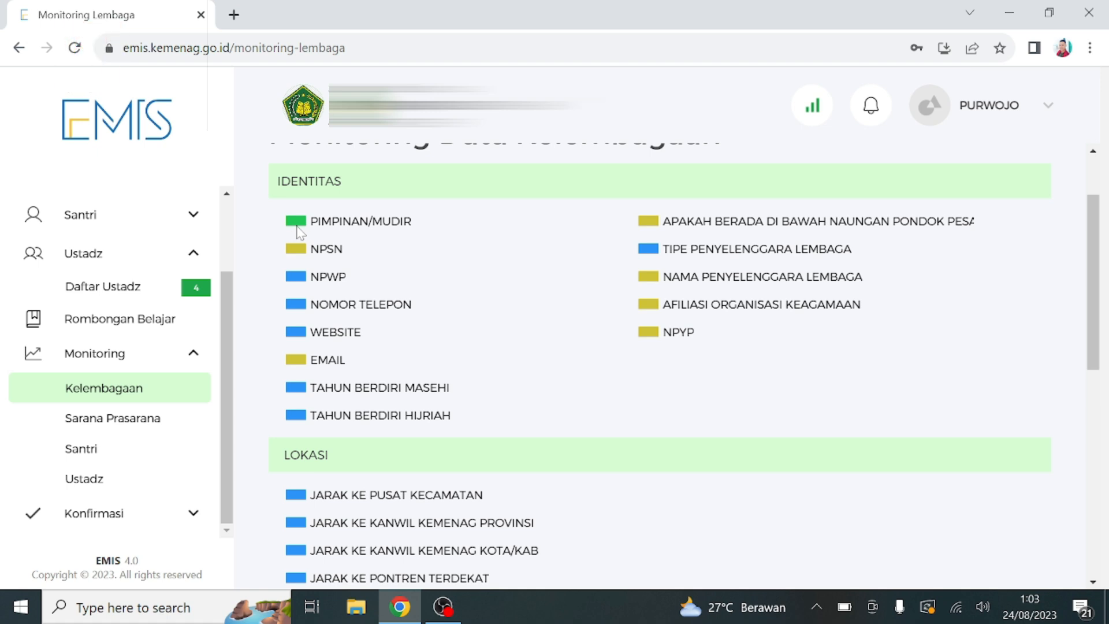
pyautogui.moveTo(1093, 360); pyautogui.dragTo(1097, 534)
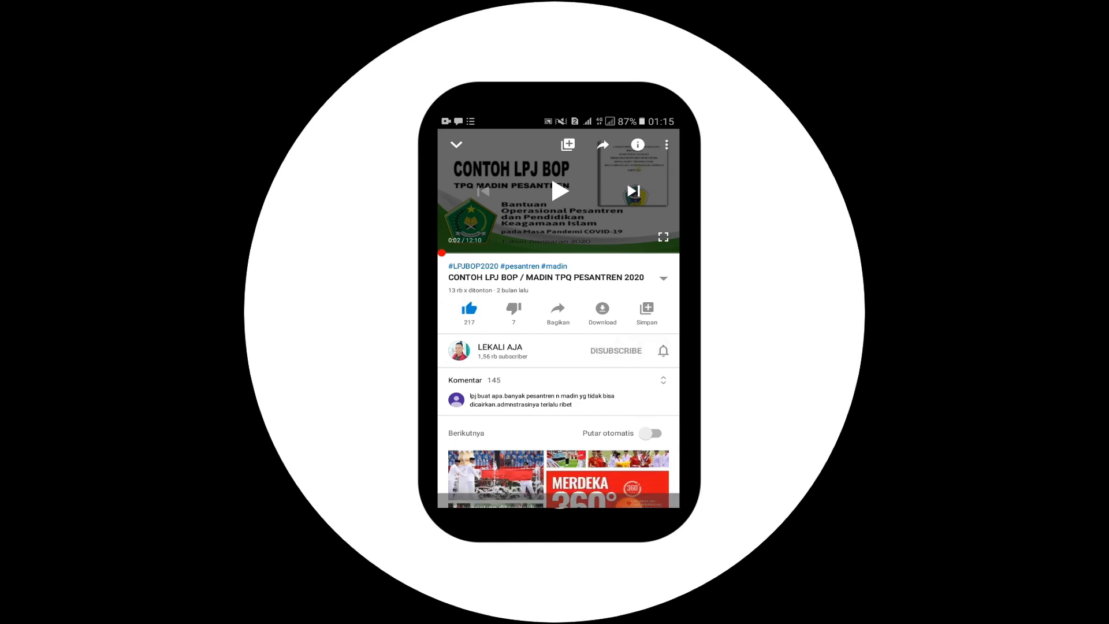
pyautogui.click(663, 350)
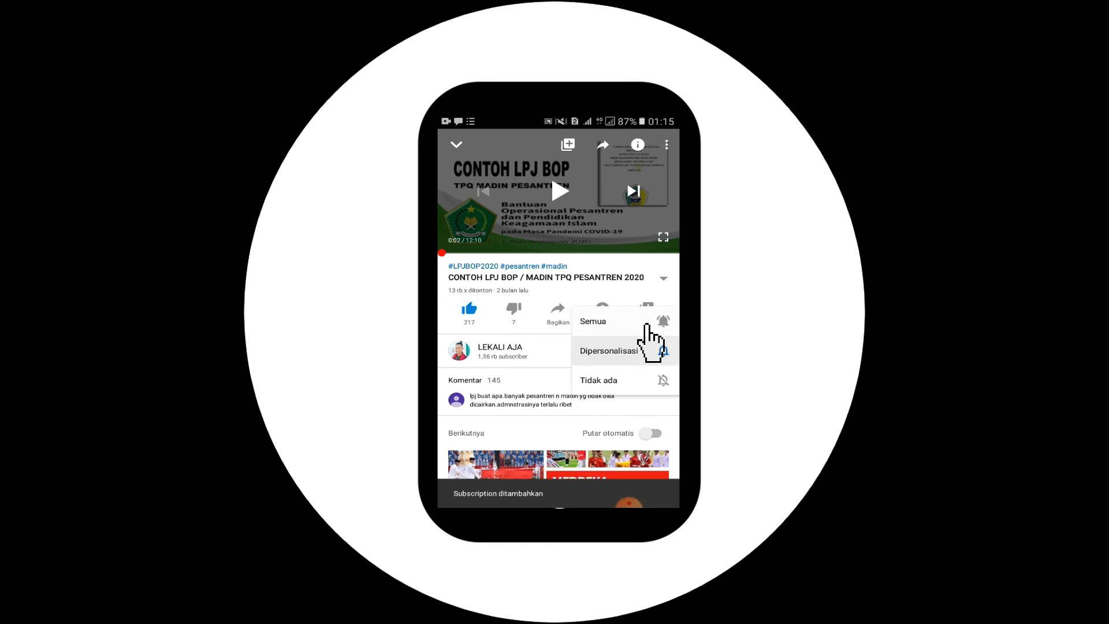